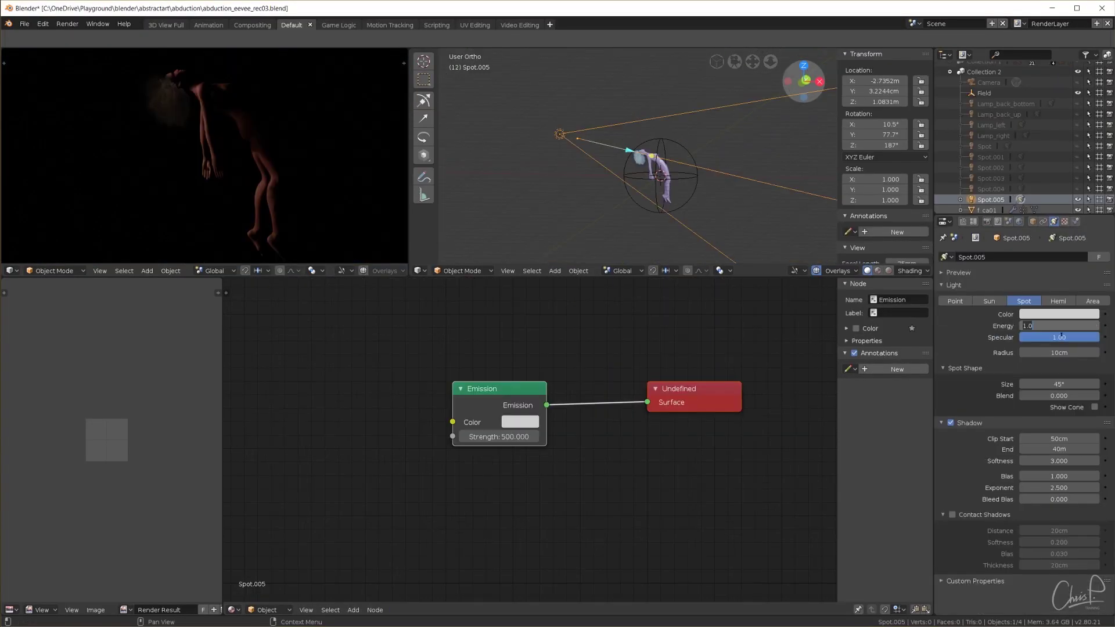
Confirm the energy value of the Spot.005 light and enable its contact shadows.
{"action": "key", "text": "Return"}
{"action": "left_click", "coordinate": [953, 515]}
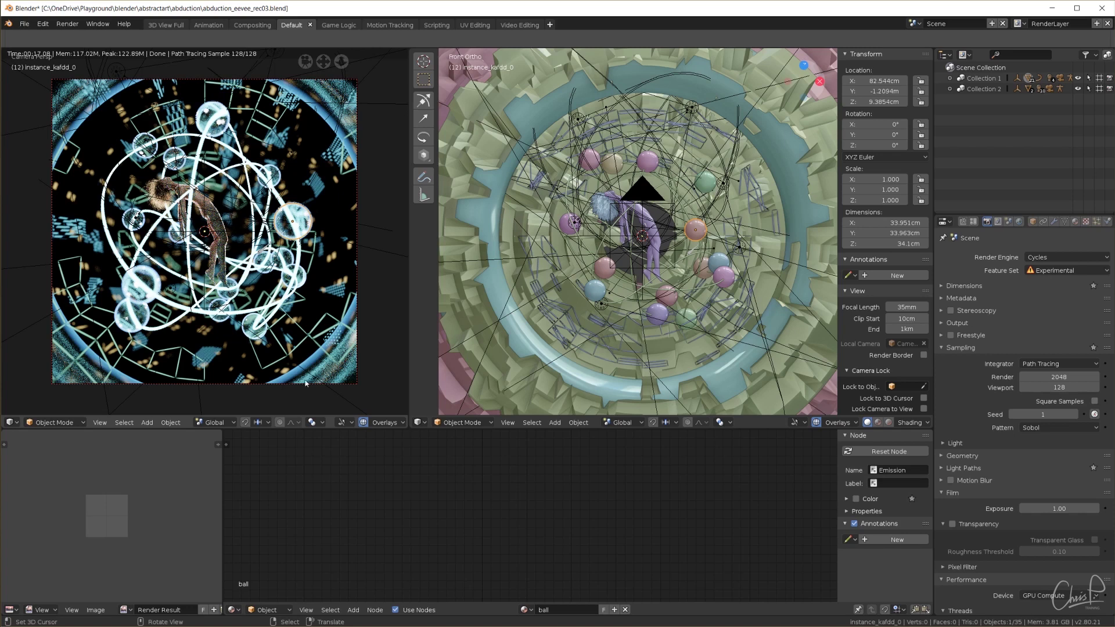
Switch the render engine to Eevee and turn off the overlays in the camera viewport.
{"action": "scroll", "coordinate": [634, 218], "scroll_direction": "up", "scroll_amount": 4}
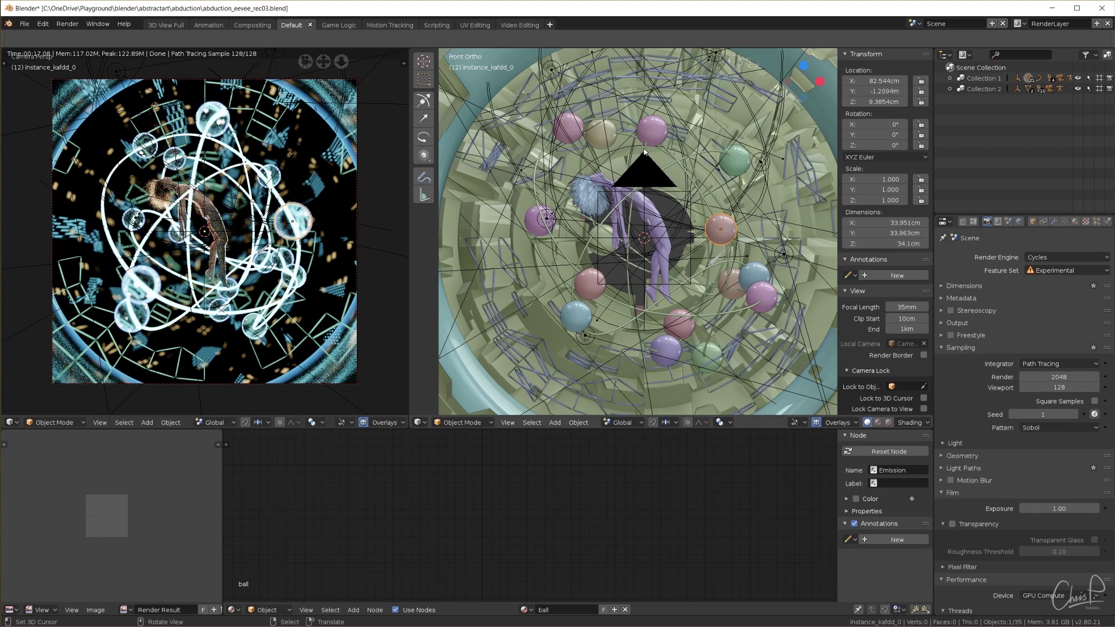
{"action": "middle_click_drag", "start_coordinate": [593, 145], "coordinate": [728, 179]}
{"action": "key", "text": "KP_1"}
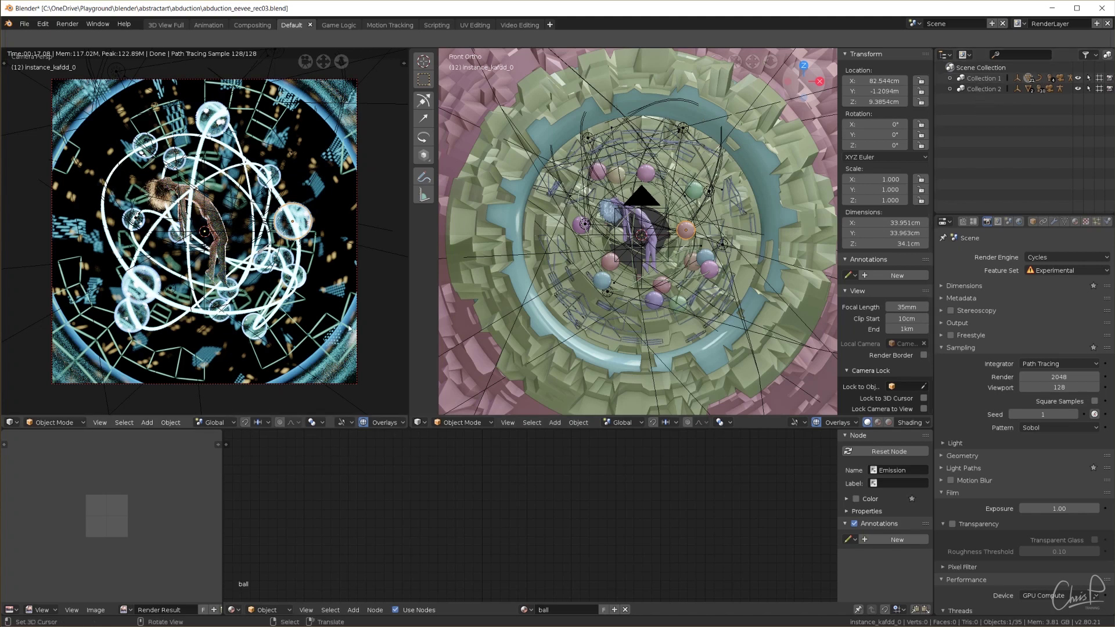
{"action": "left_click", "coordinate": [1043, 257]}
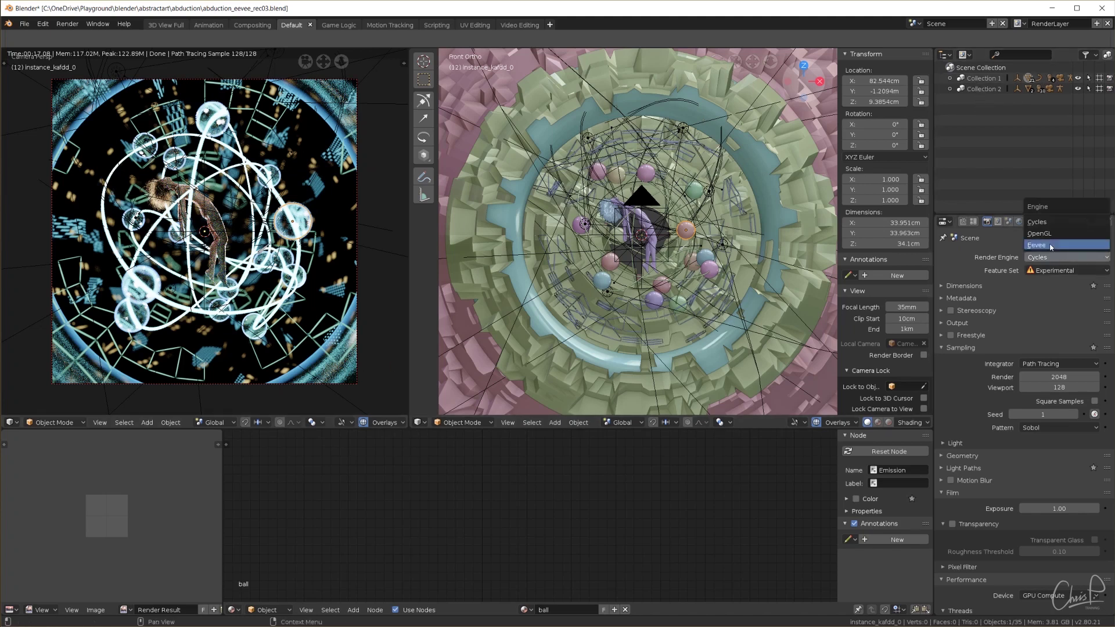
{"action": "left_click", "coordinate": [1050, 247]}
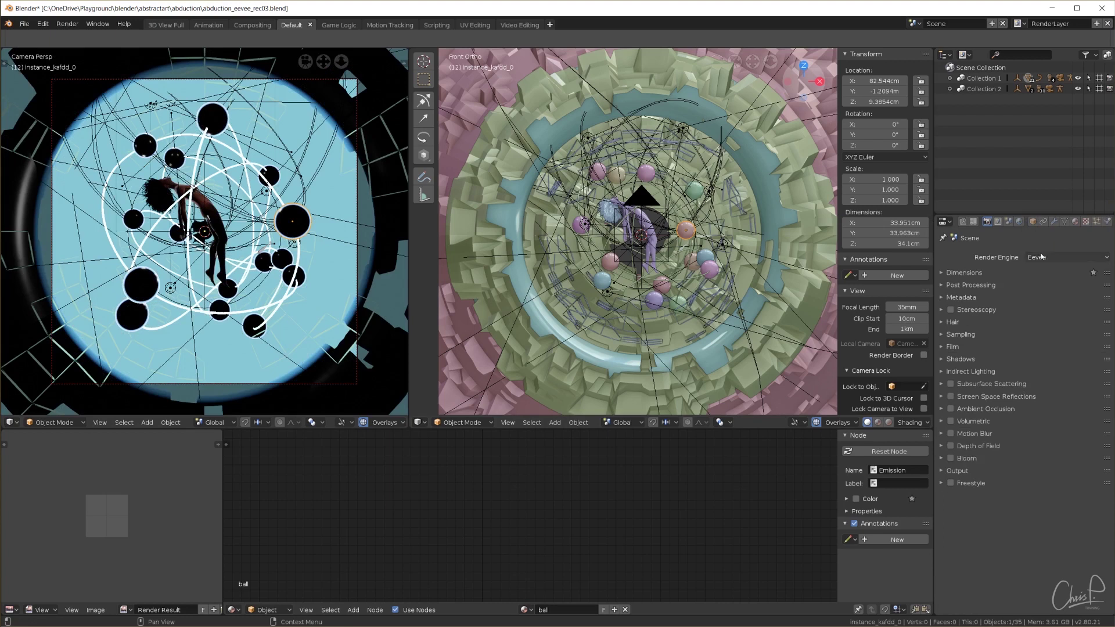
{"action": "left_click", "coordinate": [364, 423]}
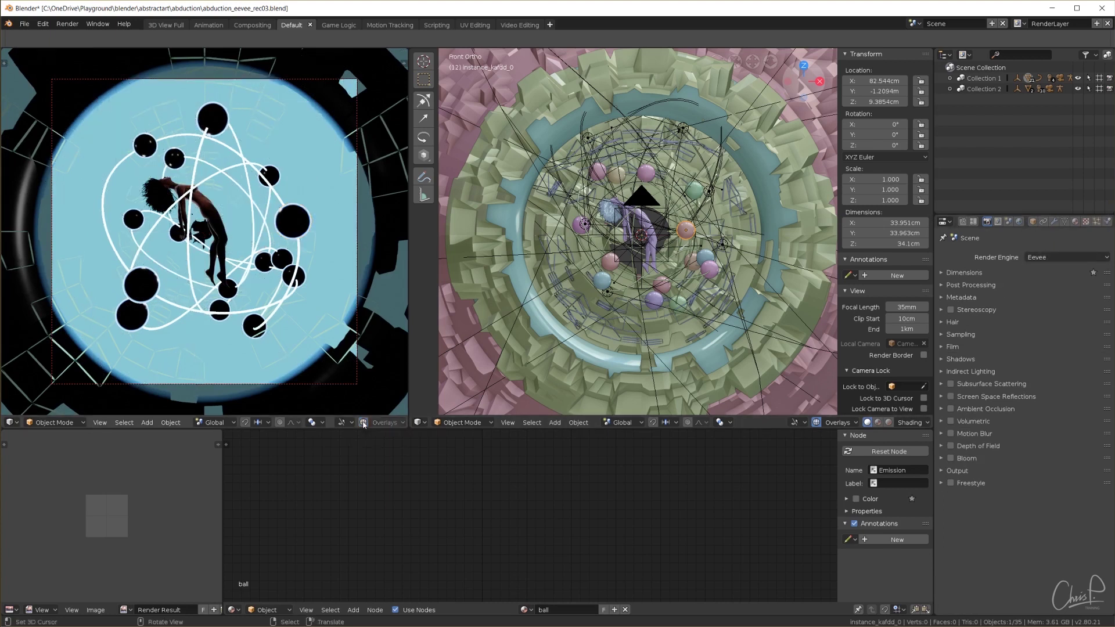
Hide Cylinder, Cylinder.001, Cylinder.002 and Torus of Collection 1 in the viewport.
{"action": "left_click", "coordinate": [950, 78]}
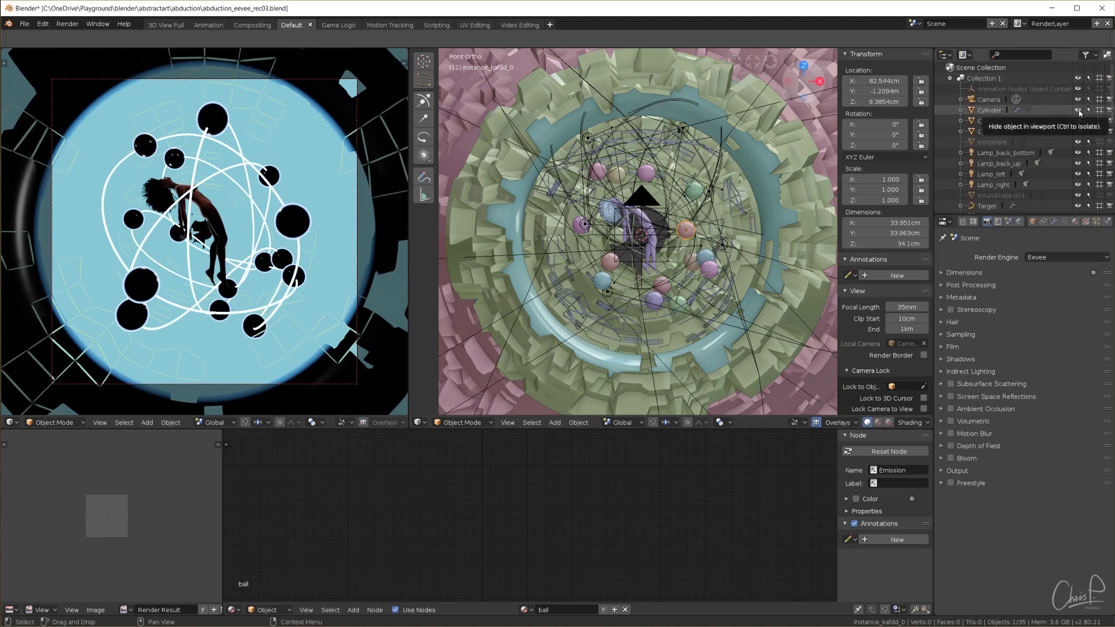
{"action": "left_click_drag", "start_coordinate": [1078, 109], "coordinate": [1079, 132]}
{"action": "scroll", "coordinate": [1078, 185], "scroll_direction": "down", "scroll_amount": 1}
{"action": "left_click", "coordinate": [1078, 198]}
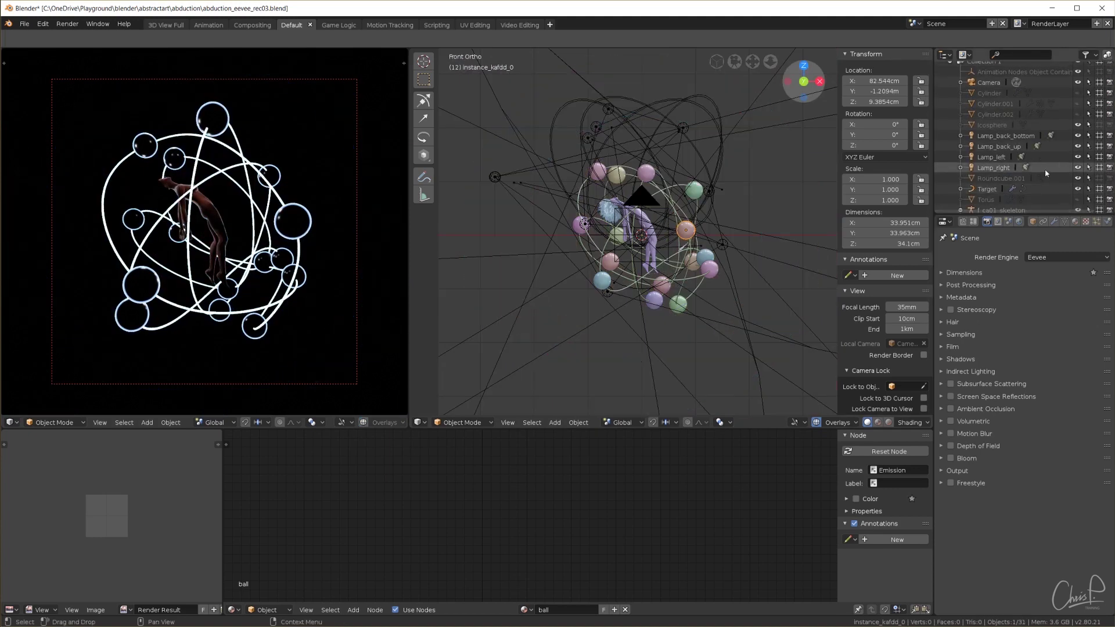
{"action": "scroll", "coordinate": [1069, 174], "scroll_direction": "up", "scroll_amount": 1}
{"action": "left_click", "coordinate": [950, 78]}
{"action": "scroll", "coordinate": [259, 284], "scroll_direction": "up", "scroll_amount": 2}
Enable Bloom for the scene and set its intensity to 0.15.
{"action": "left_click", "coordinate": [951, 459]}
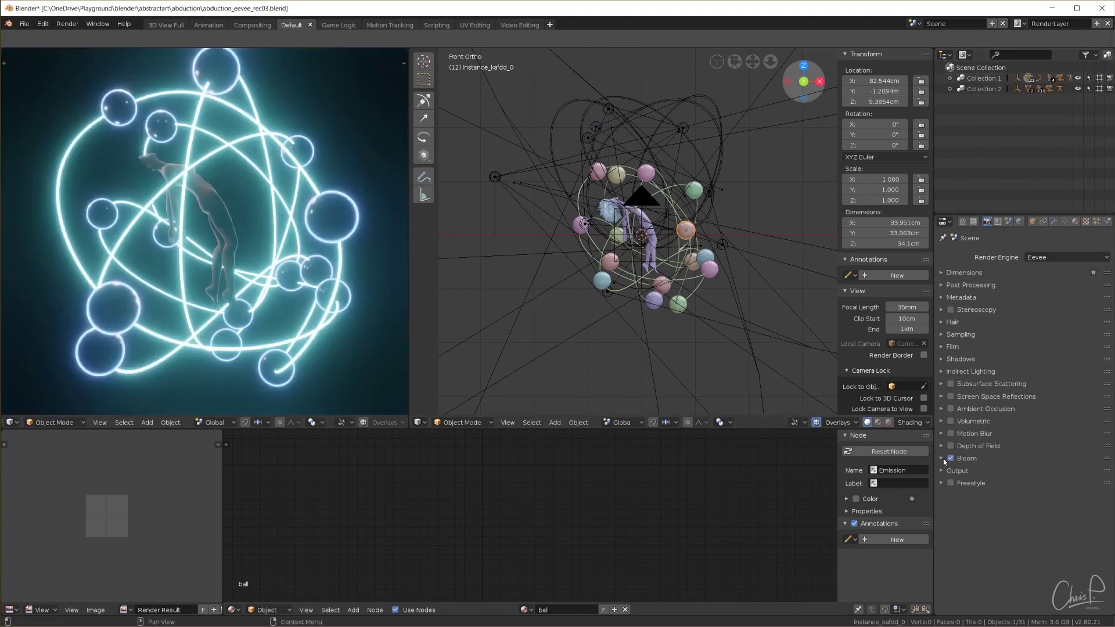
{"action": "left_click", "coordinate": [942, 458]}
{"action": "left_click", "coordinate": [1048, 521]}
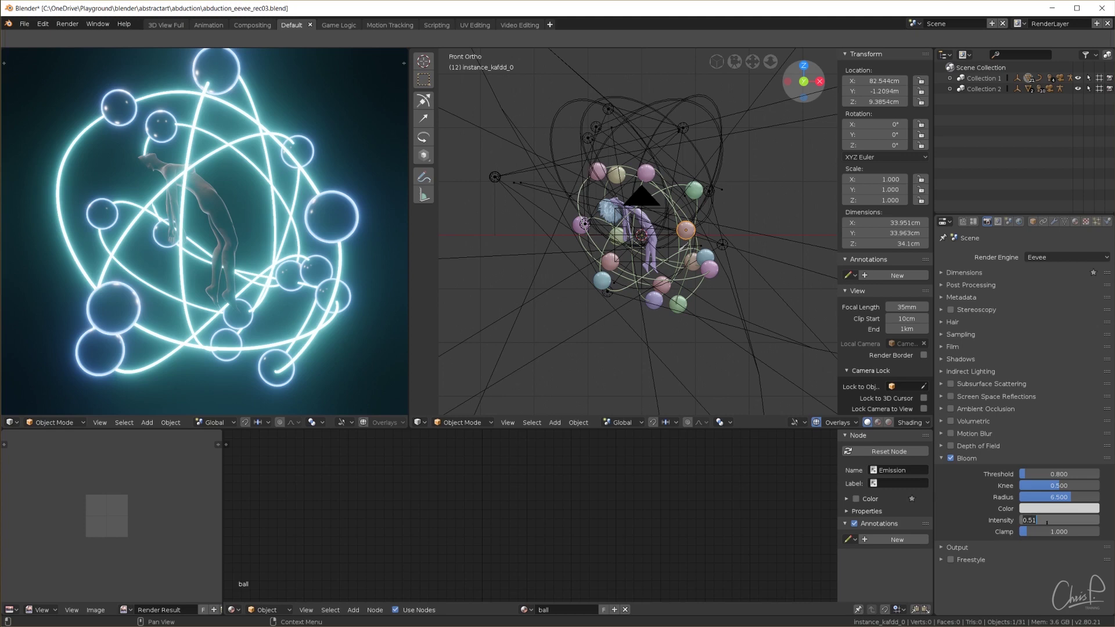
{"action": "key", "text": "BackSpace"}
{"action": "type", "text": ".15"}
{"action": "key", "text": "Return"}
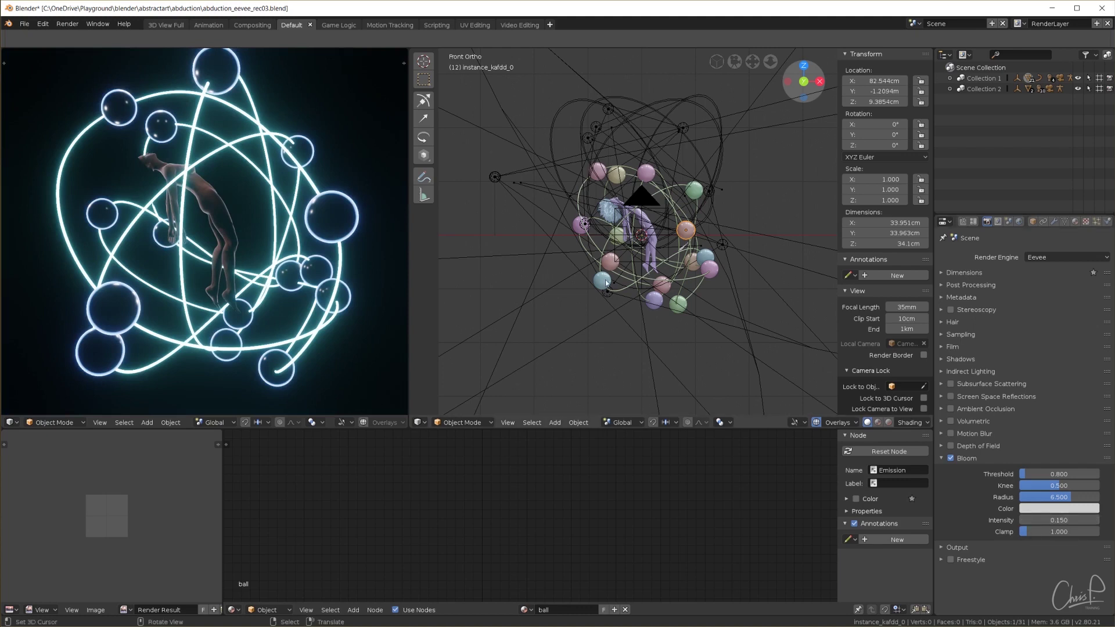
Select the Target curve around the figure and check its shape and bevel settings.
{"action": "scroll", "coordinate": [581, 260], "scroll_direction": "up", "scroll_amount": 5}
{"action": "left_click", "coordinate": [518, 197]}
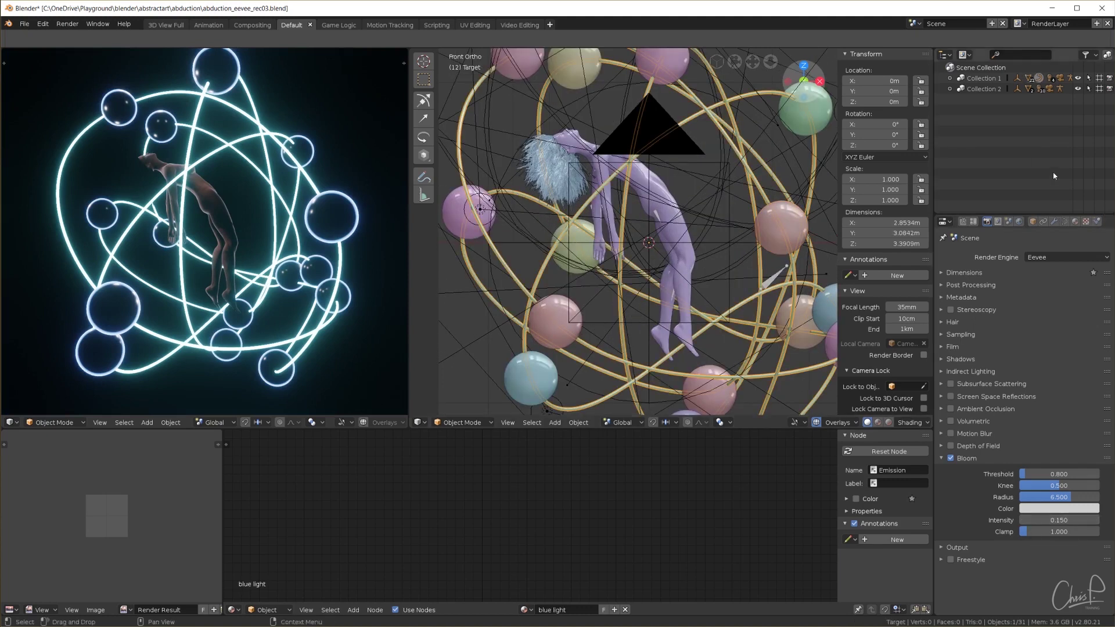
{"action": "left_click", "coordinate": [1066, 222]}
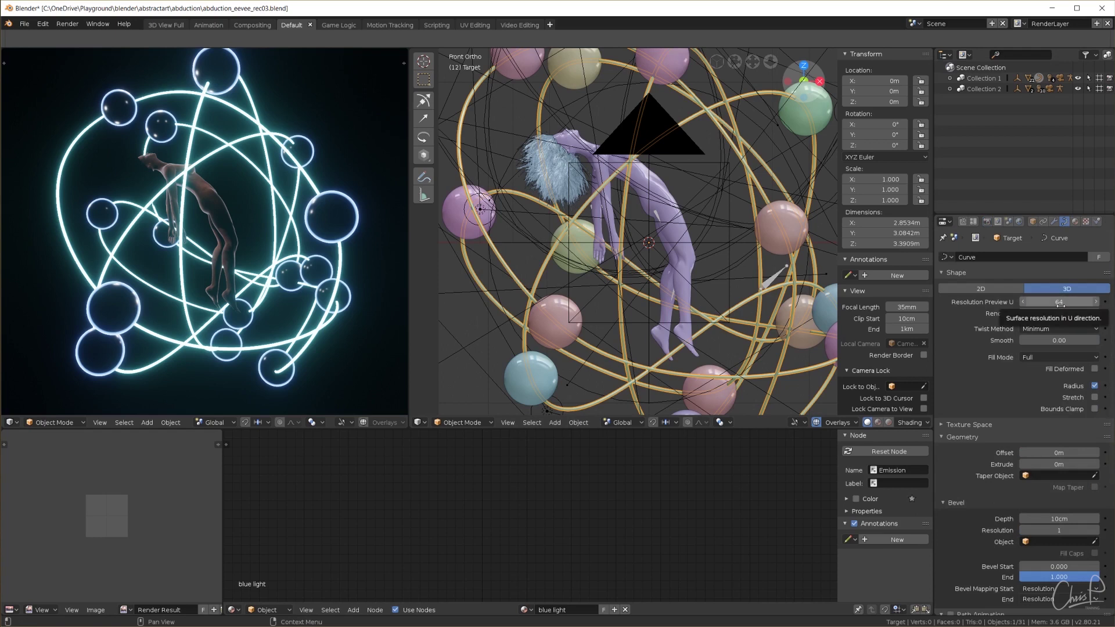
Select a ball, enlarge the node editor to show its material nodes, and shift the Glass BSDF node slightly up.
{"action": "left_click", "coordinate": [813, 124]}
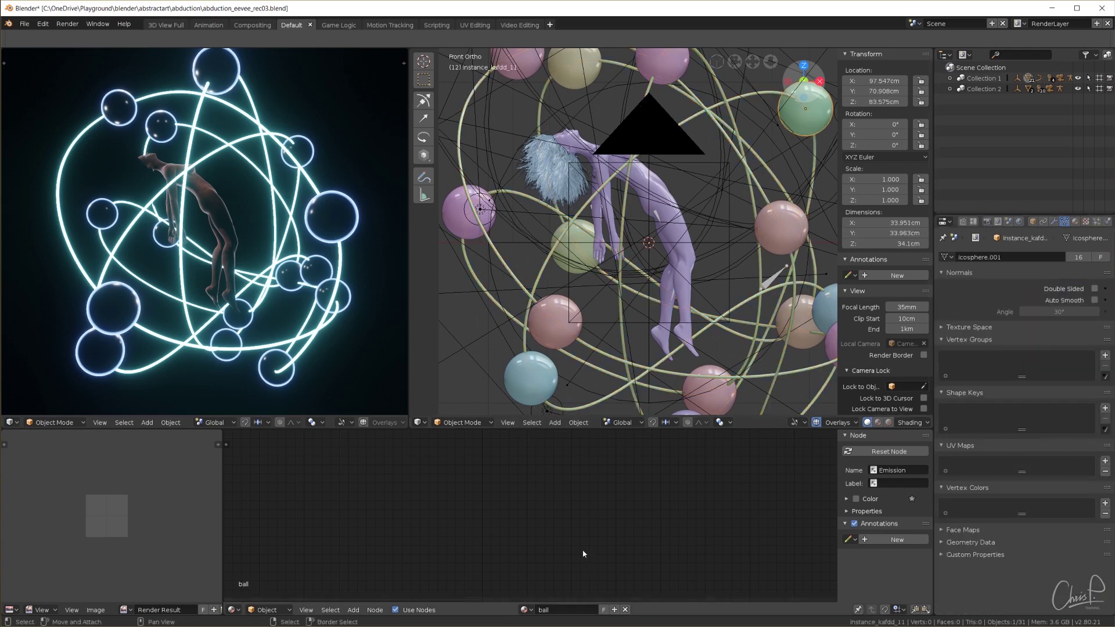
{"action": "left_click_drag", "start_coordinate": [534, 430], "coordinate": [534, 277]}
{"action": "key", "text": "Home"}
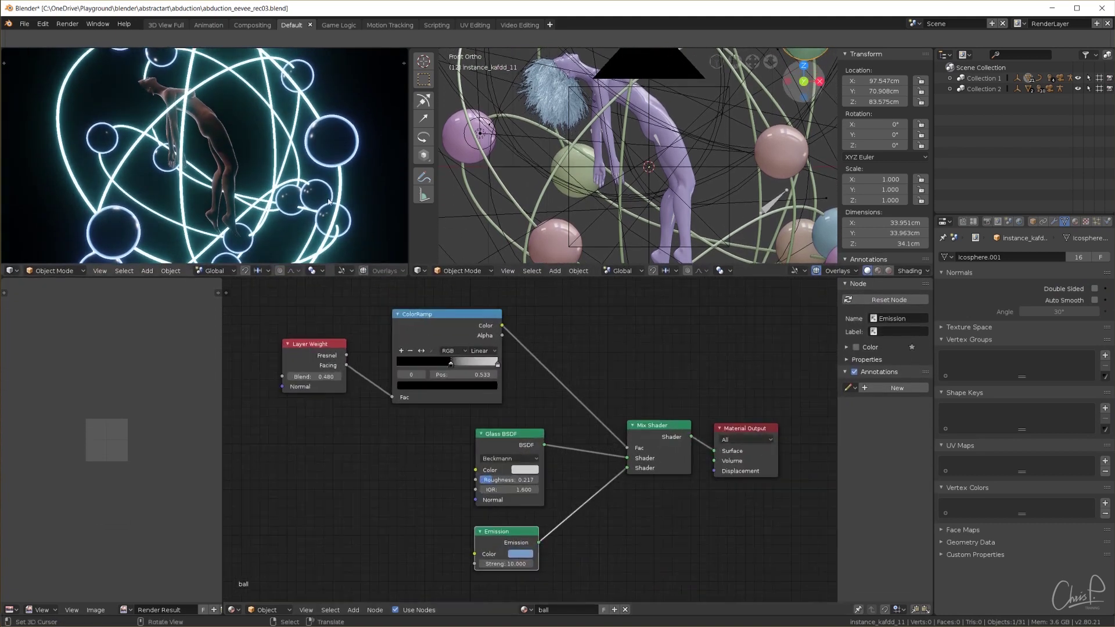
{"action": "scroll", "coordinate": [351, 150], "scroll_direction": "up", "scroll_amount": 2}
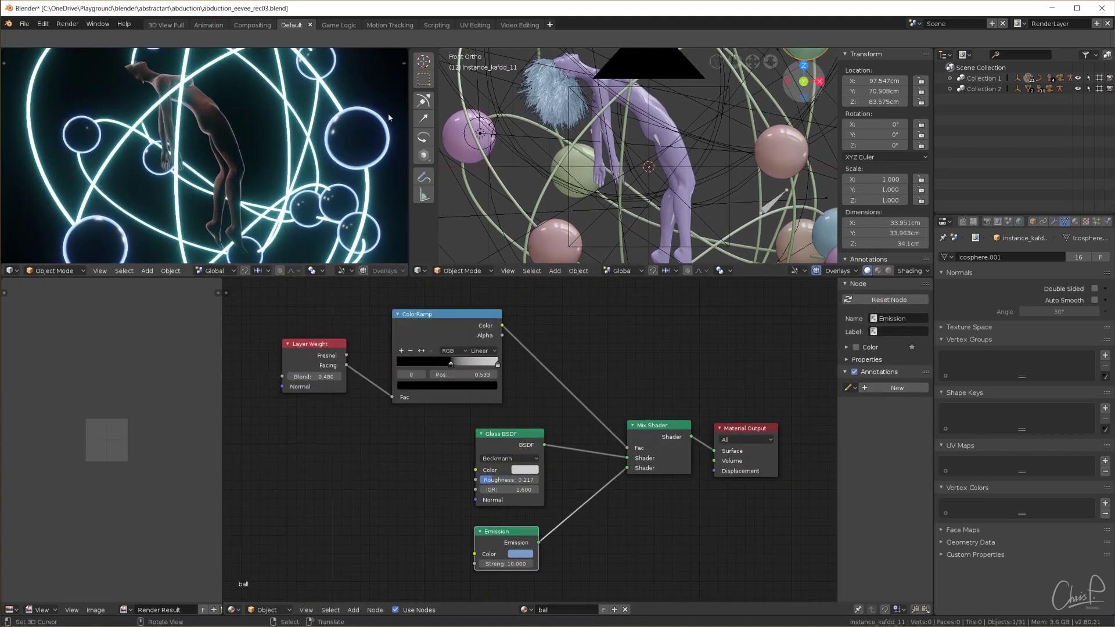
{"action": "left_click_drag", "start_coordinate": [510, 438], "coordinate": [510, 431]}
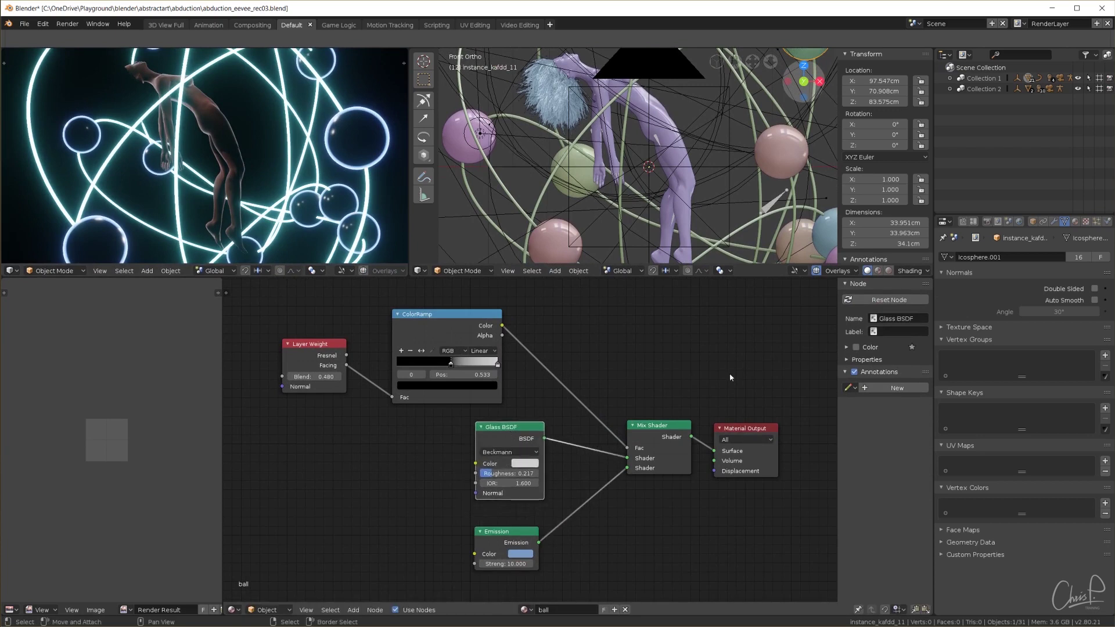
Enable Screen Space Reflections with Refraction in the Eevee render settings.
{"action": "left_click", "coordinate": [988, 221]}
{"action": "left_click", "coordinate": [942, 459]}
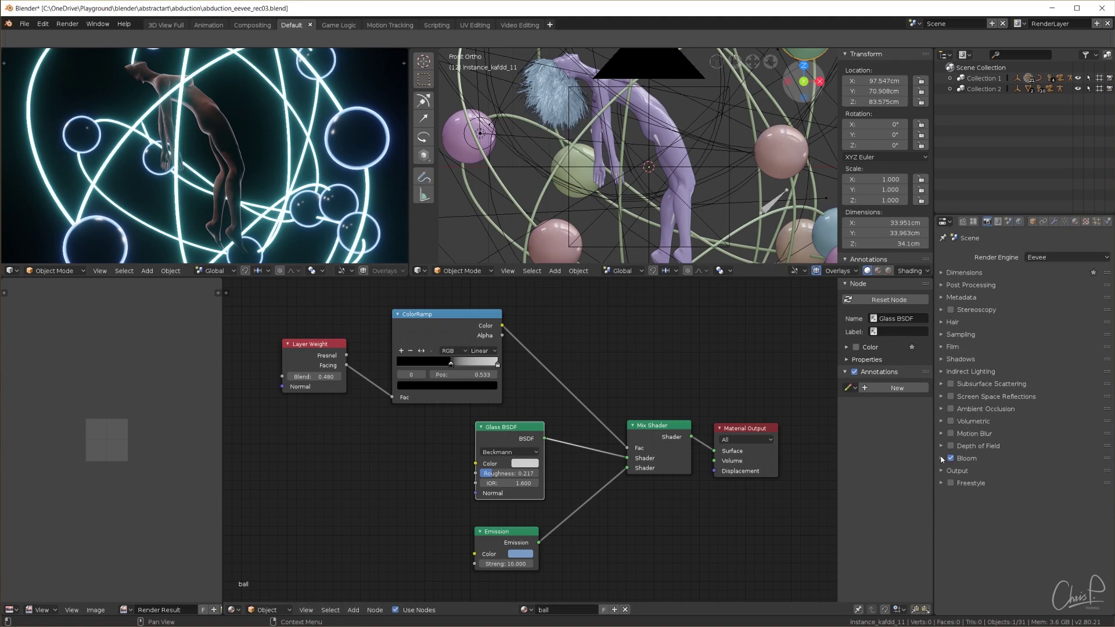
{"action": "left_click", "coordinate": [951, 397]}
{"action": "left_click", "coordinate": [997, 396]}
{"action": "left_click", "coordinate": [1095, 412]}
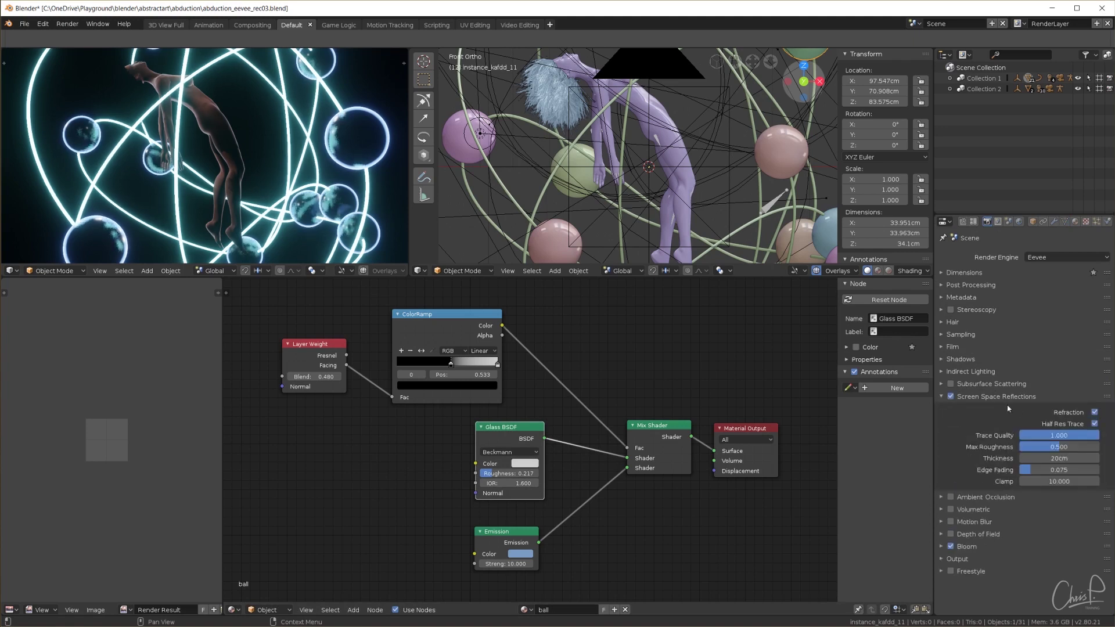
{"action": "left_click", "coordinate": [942, 396]}
Enable Screen Space Refraction for the ball material and lower its Glass BSDF roughness to 0.183.
{"action": "left_click", "coordinate": [1075, 221]}
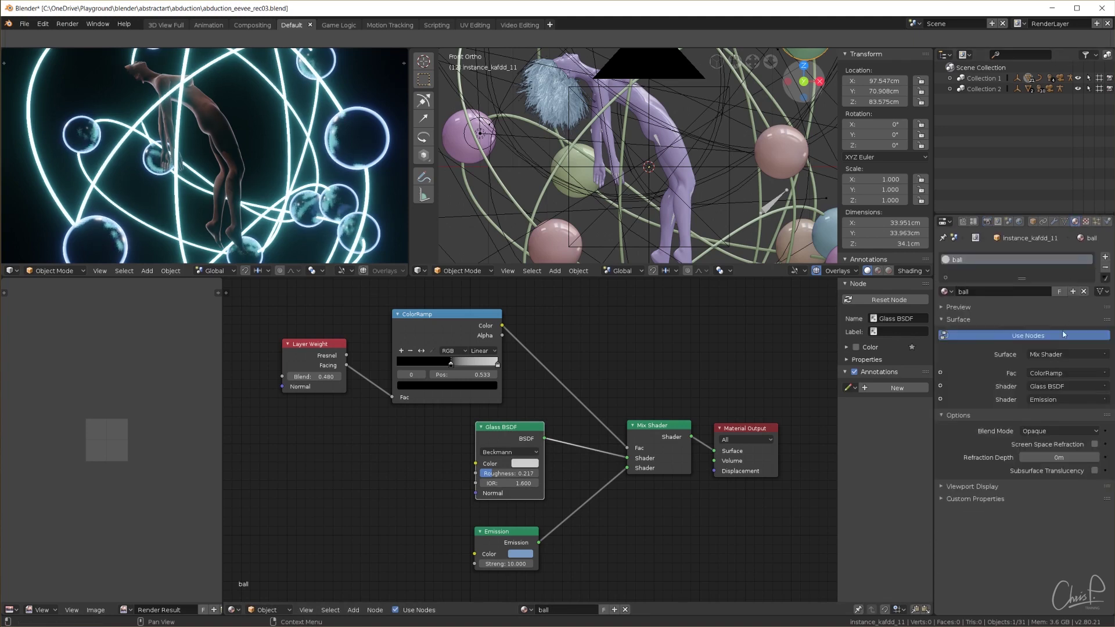
{"action": "left_click", "coordinate": [1095, 445]}
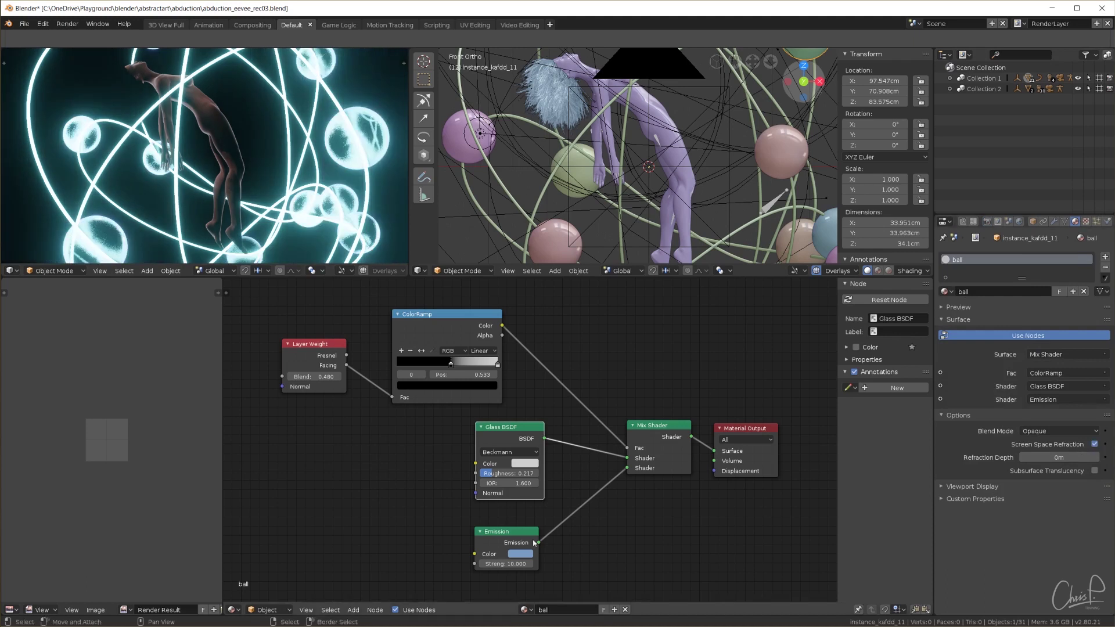
{"action": "left_click_drag", "start_coordinate": [490, 477], "coordinate": [482, 476]}
Set the viewport samples to 64, with the Screen Space Reflections trace quality at 1.000.
{"action": "left_click", "coordinate": [986, 222]}
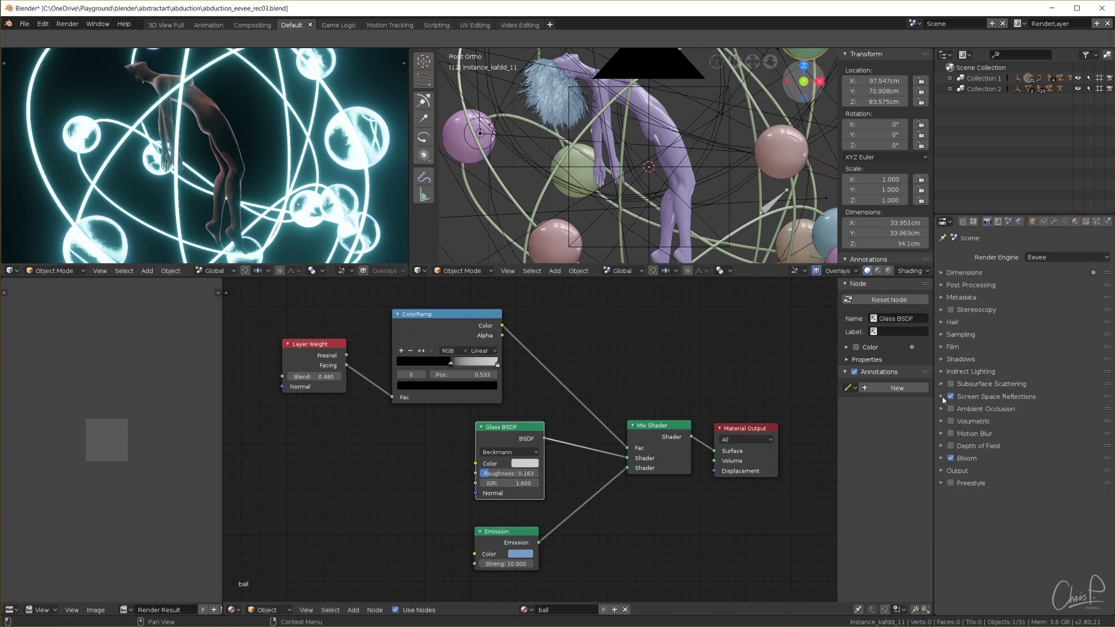
{"action": "left_click", "coordinate": [943, 396]}
{"action": "left_click_drag", "start_coordinate": [1037, 438], "coordinate": [1100, 439]}
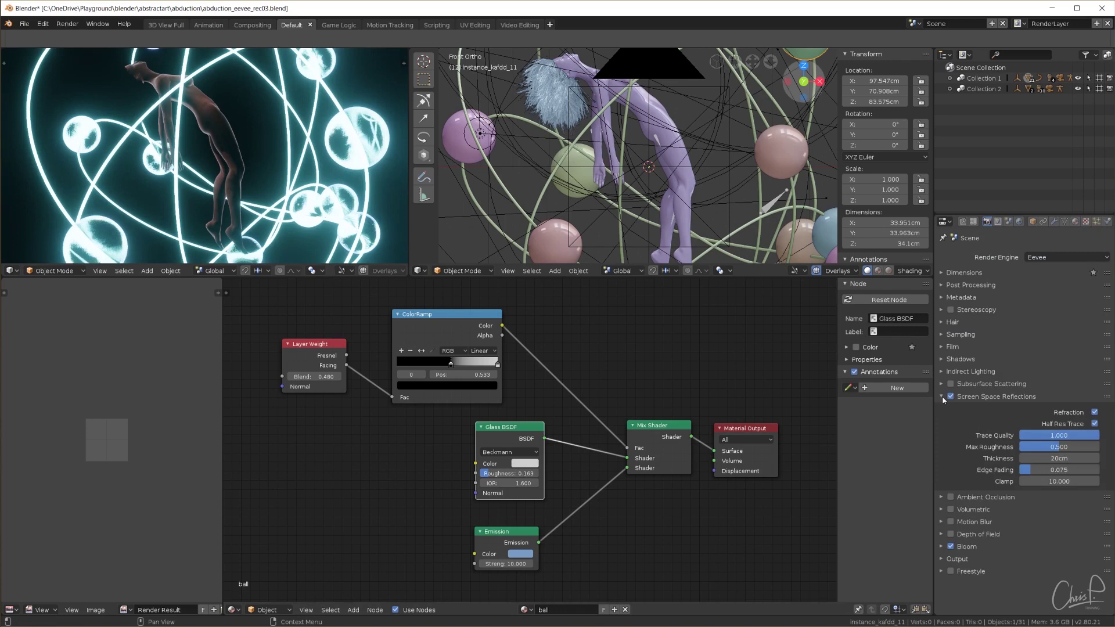
{"action": "left_click", "coordinate": [947, 335]}
{"action": "left_click", "coordinate": [1057, 351]}
{"action": "type", "text": "64"}
{"action": "key", "text": "Tab"}
{"action": "key", "text": "Return"}
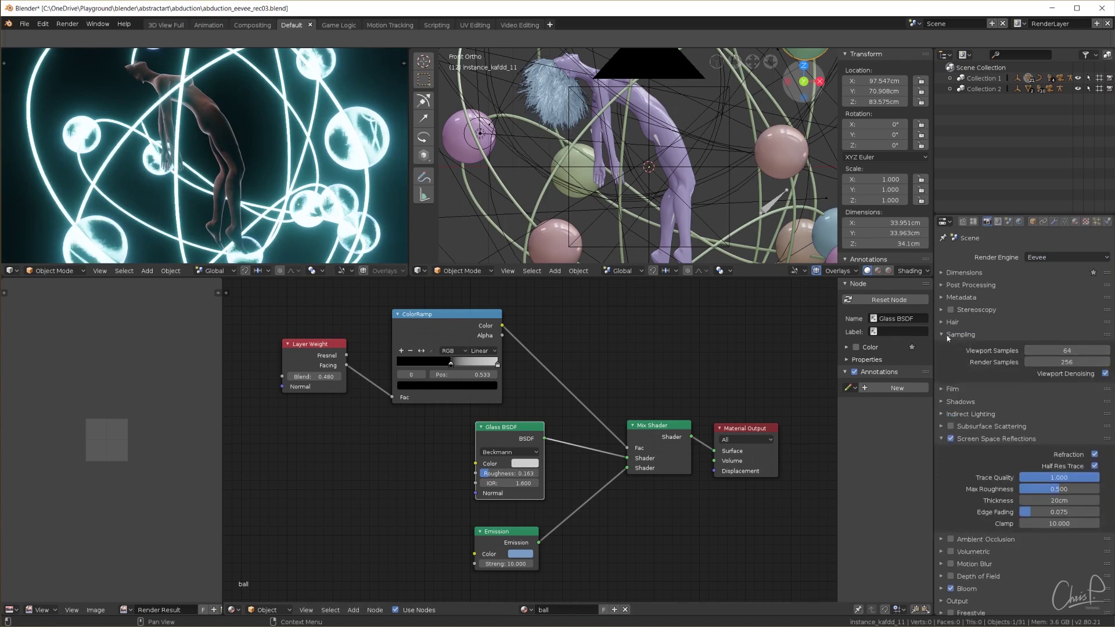
{"action": "left_click", "coordinate": [943, 336]}
{"action": "left_click", "coordinate": [942, 396]}
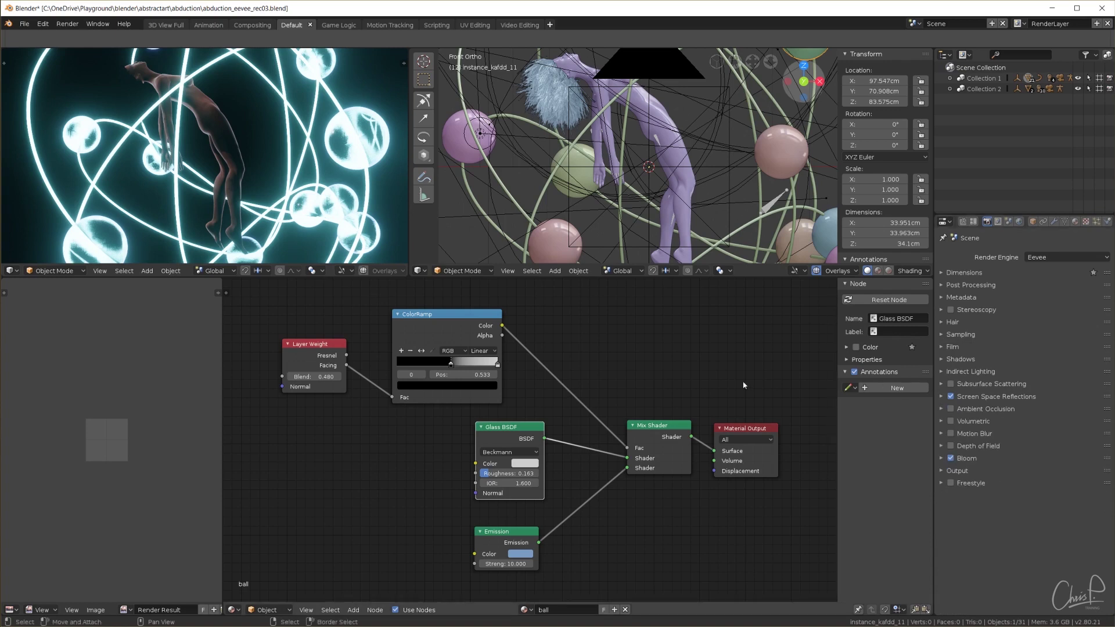
Set the ball material's Glass BSDF roughness to 0.190 and its IOR to 1.530.
{"action": "left_click_drag", "start_coordinate": [497, 473], "coordinate": [499, 473]}
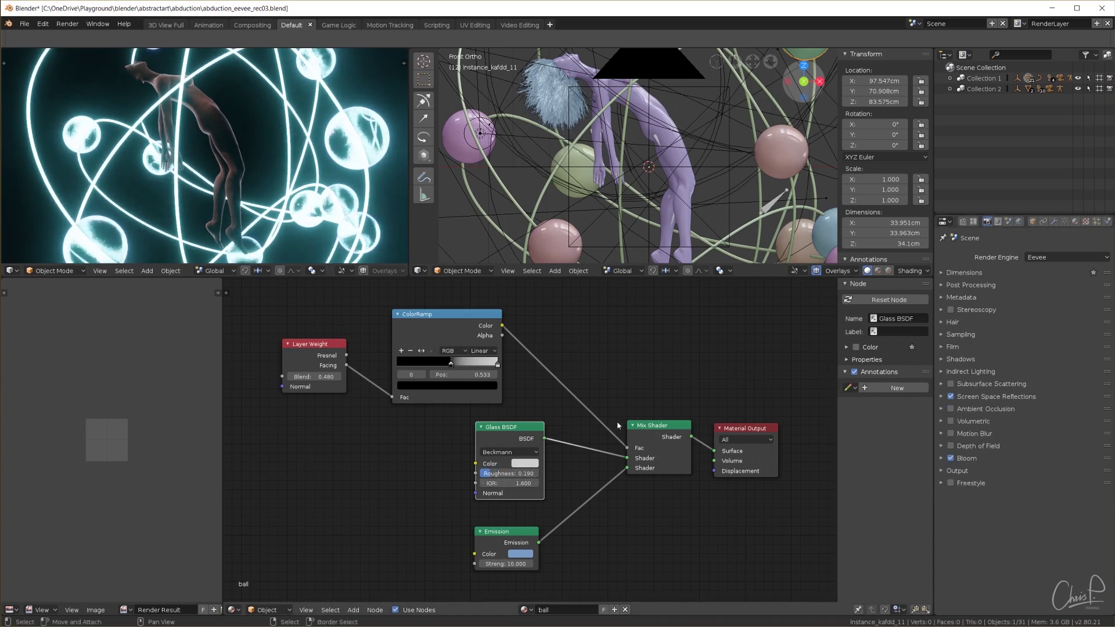
{"action": "left_click", "coordinate": [729, 429]}
{"action": "key", "text": "KP_0"}
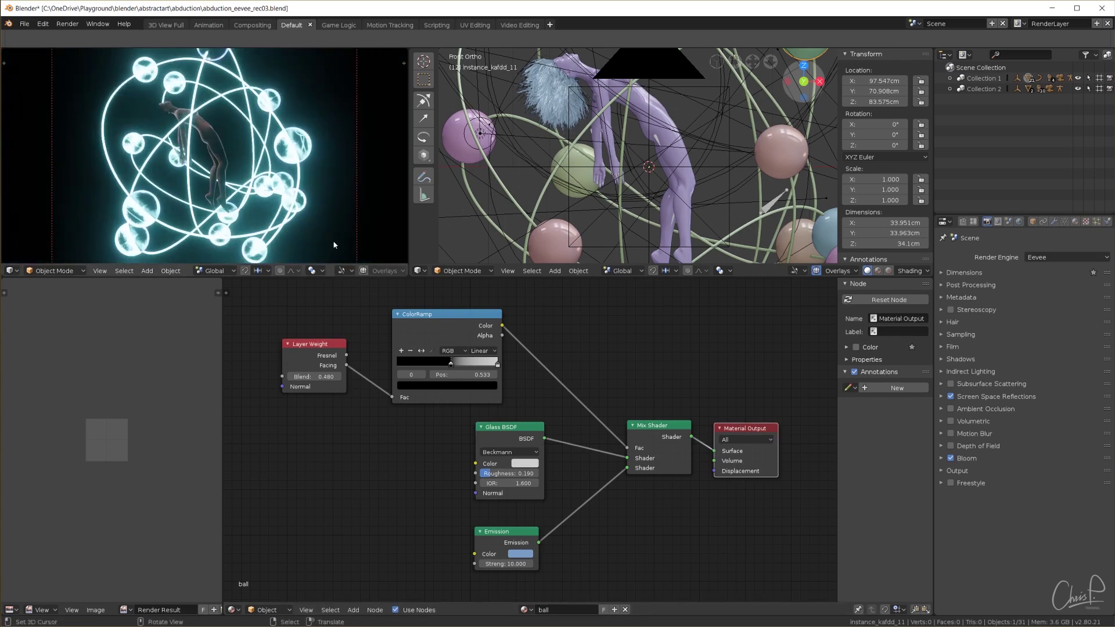
{"action": "left_click_drag", "start_coordinate": [508, 483], "coordinate": [505, 483]}
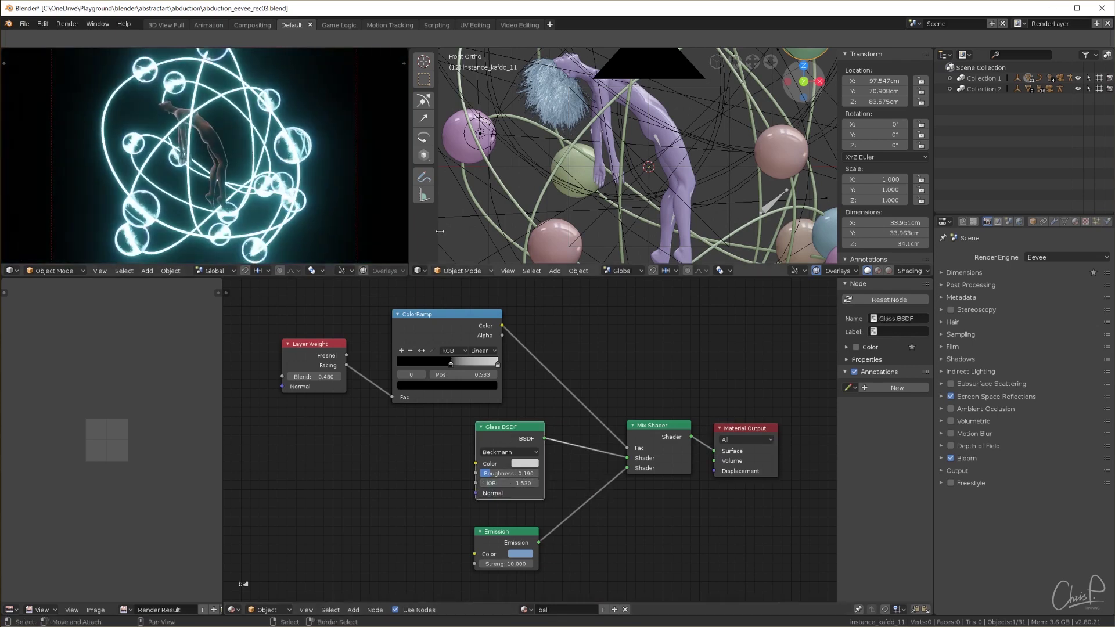
Select the human figure and restrict the existing Material Output of its MBlab_human_skin material to Cycles.
{"action": "left_click", "coordinate": [654, 122]}
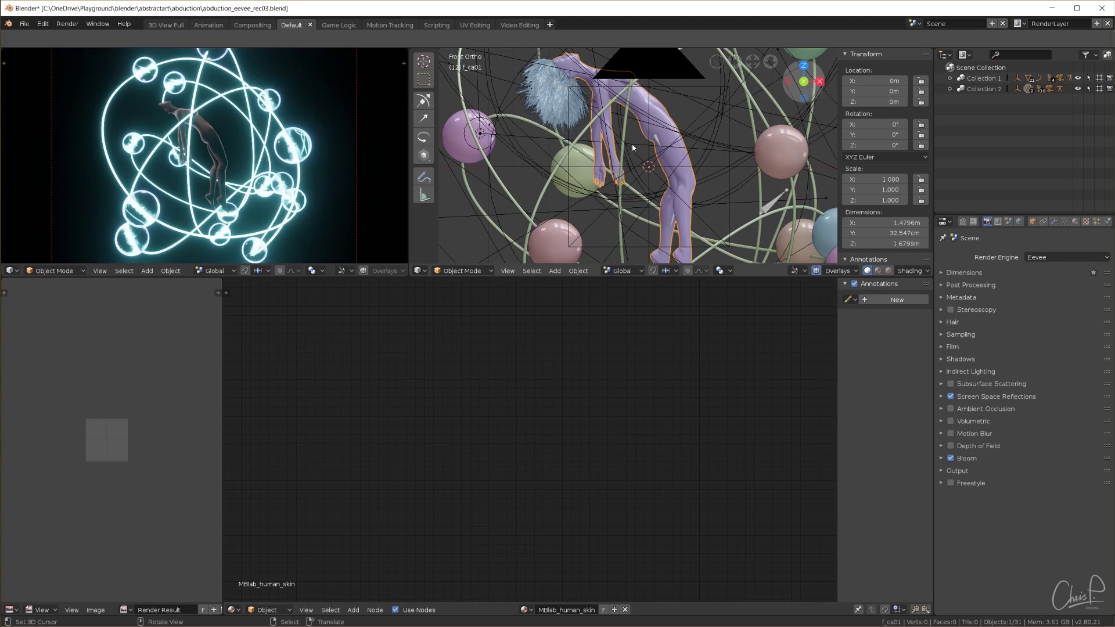
{"action": "key", "text": "Home"}
{"action": "scroll", "coordinate": [523, 468], "scroll_direction": "up", "scroll_amount": 4}
{"action": "middle_click_drag", "start_coordinate": [642, 547], "coordinate": [638, 449]}
{"action": "left_click", "coordinate": [776, 357]}
{"action": "left_click", "coordinate": [768, 340]}
Duplicate the skin material's Material Output node below the original and set the copy's target to Eevee.
{"action": "key", "text": "shift+d"}
{"action": "left_click", "coordinate": [774, 460]}
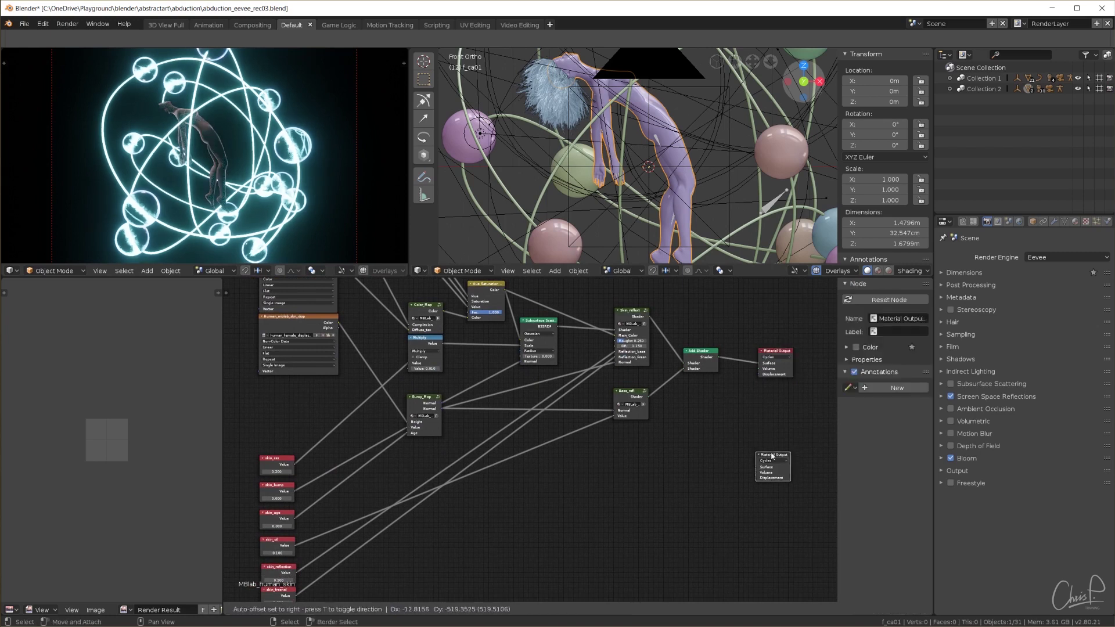
{"action": "left_click", "coordinate": [774, 460]}
{"action": "left_click", "coordinate": [772, 451]}
Add a Principled BSDF beside the Eevee Material Output and link the Color_Map colour to its Base Color.
{"action": "key", "text": "shift+a"}
{"action": "mouse_move", "coordinate": [639, 471]}
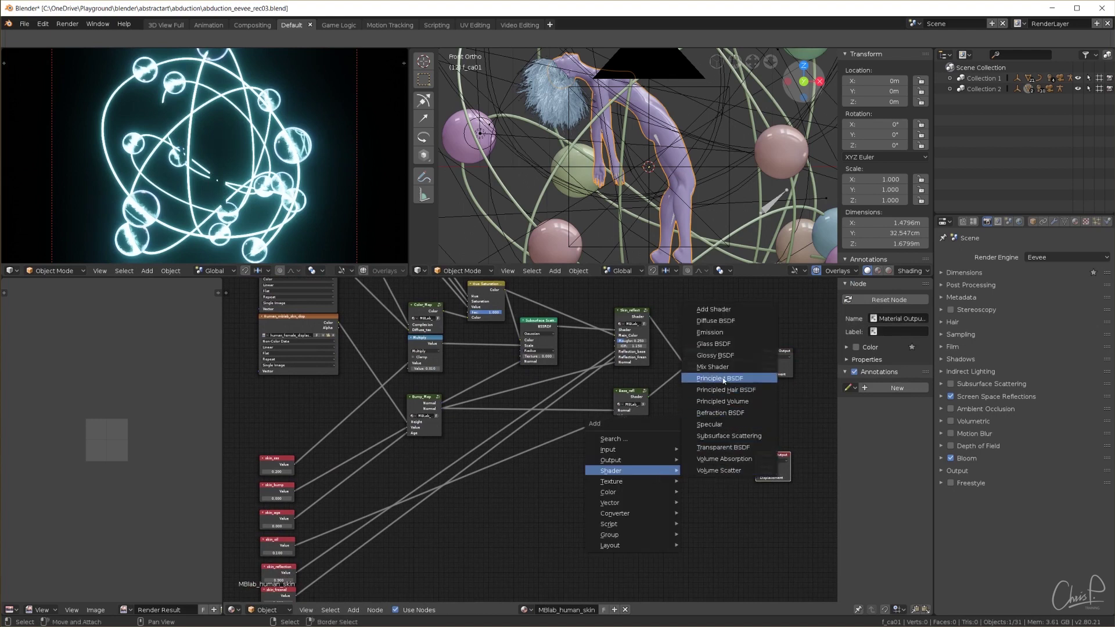
{"action": "left_click", "coordinate": [720, 378]}
{"action": "left_click", "coordinate": [654, 472]}
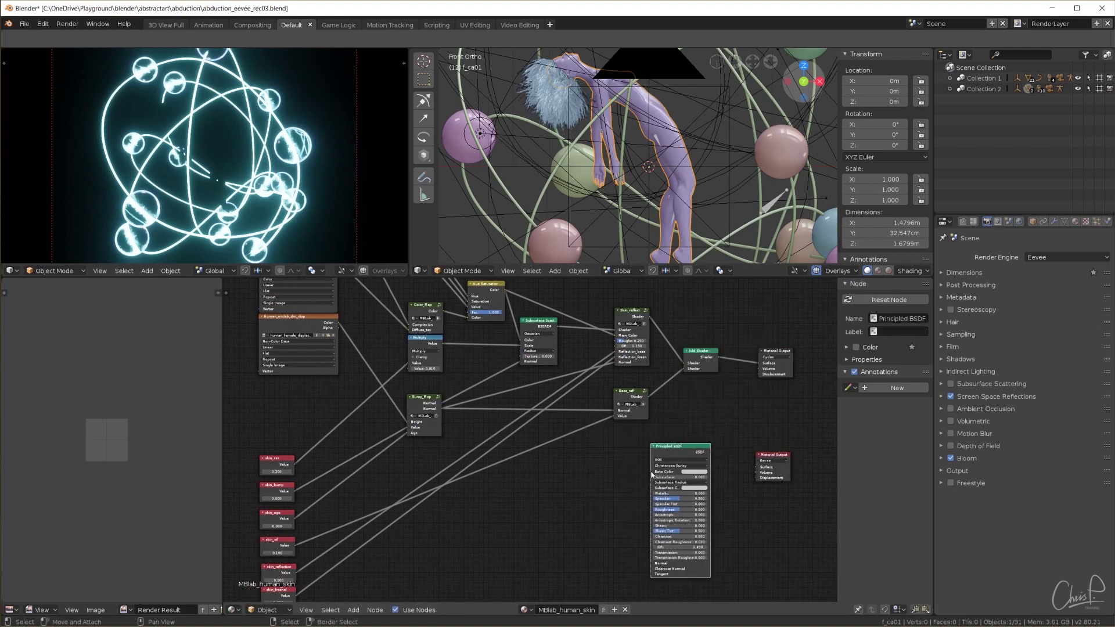
{"action": "left_click_drag", "start_coordinate": [652, 473], "coordinate": [441, 312]}
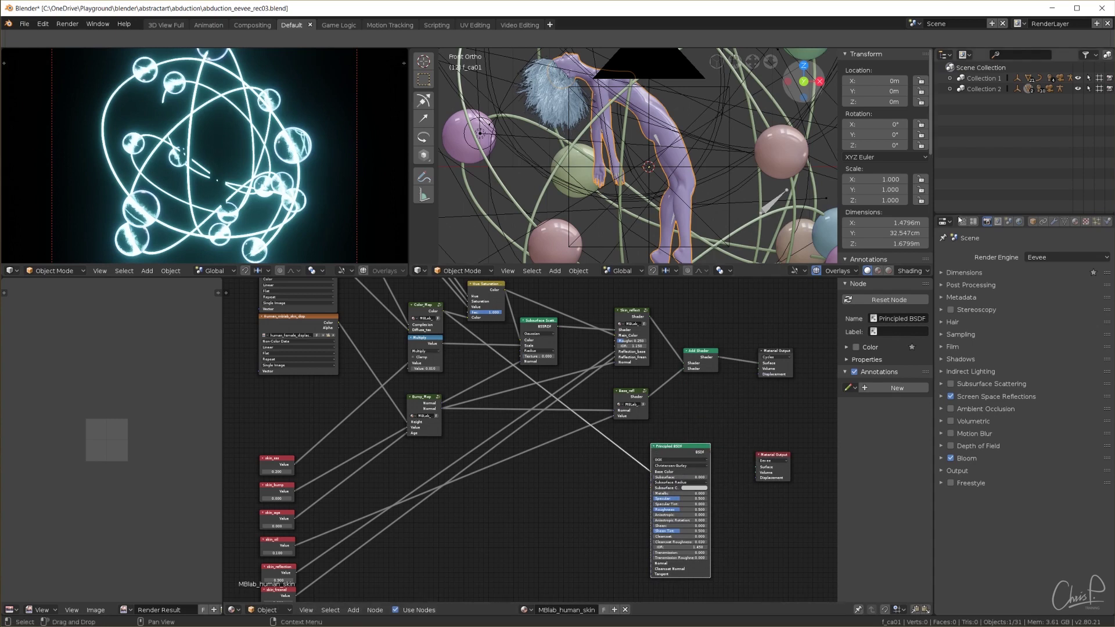
Enable Subsurface Scattering for the scene and Subsurface Translucency for the MBlab_human_skin material.
{"action": "left_click", "coordinate": [952, 384]}
{"action": "left_click", "coordinate": [1076, 222]}
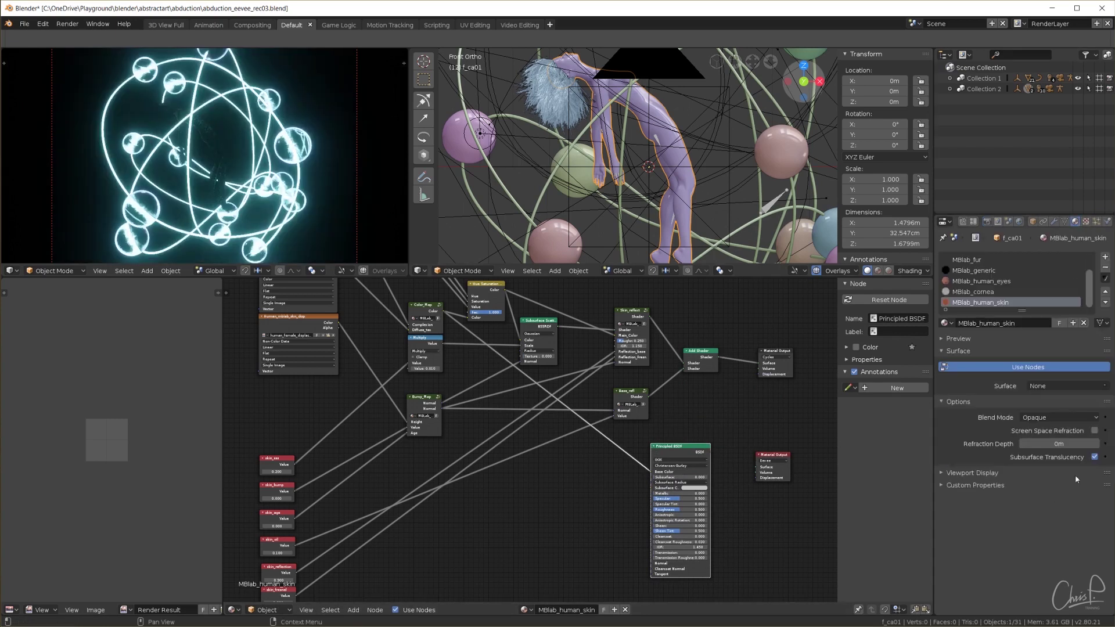
{"action": "left_click", "coordinate": [1096, 457]}
Connect the Principled BSDF output to the Surface input of the Eevee Material Output.
{"action": "left_click_drag", "start_coordinate": [710, 452], "coordinate": [759, 470]}
{"action": "scroll", "coordinate": [744, 510], "scroll_direction": "up", "scroll_amount": 3}
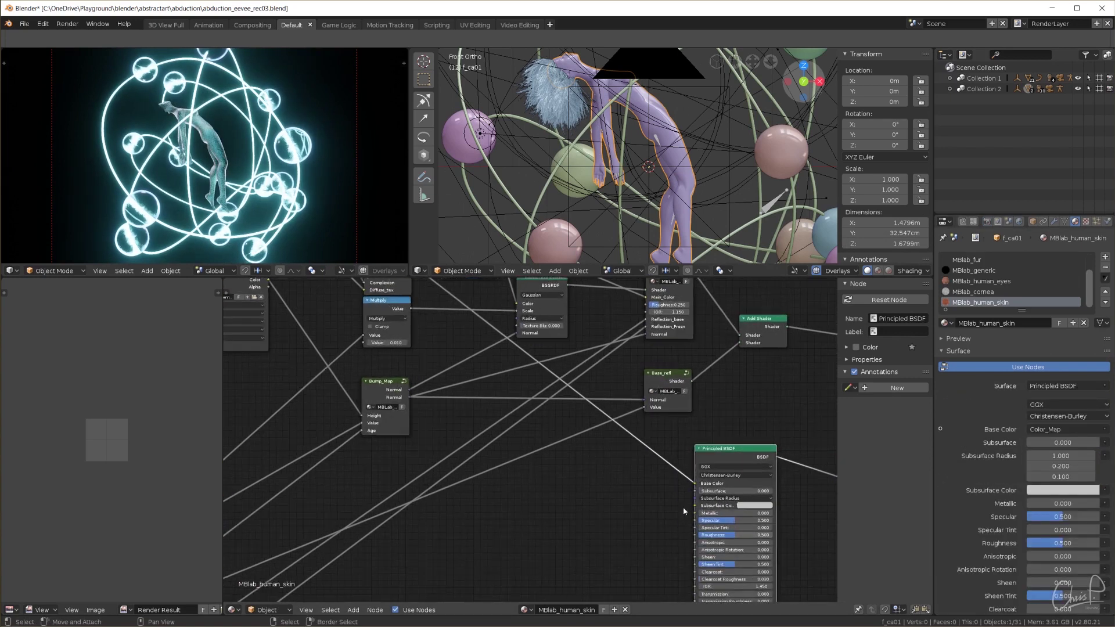
Set the skin's Principled BSDF Subsurface to 0.03 and Roughness to 0.7.
{"action": "middle_click_drag", "start_coordinate": [743, 509], "coordinate": [583, 445]}
{"action": "left_click_drag", "start_coordinate": [608, 439], "coordinate": [611, 439]}
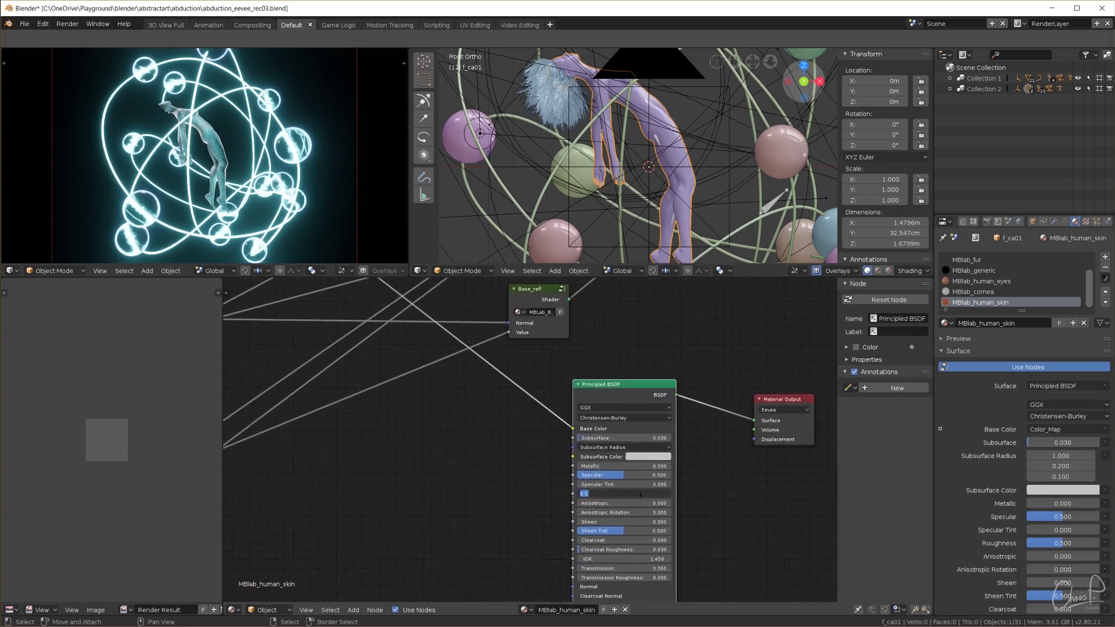
{"action": "left_click_drag", "start_coordinate": [624, 495], "coordinate": [642, 498]}
Link the Bump_Map node's Normal output to the Normal input of the skin's Principled BSDF.
{"action": "scroll", "coordinate": [498, 447], "scroll_direction": "down", "scroll_amount": 5}
{"action": "middle_click_drag", "start_coordinate": [326, 358], "coordinate": [447, 364]}
{"action": "left_click_drag", "start_coordinate": [438, 364], "coordinate": [681, 547]}
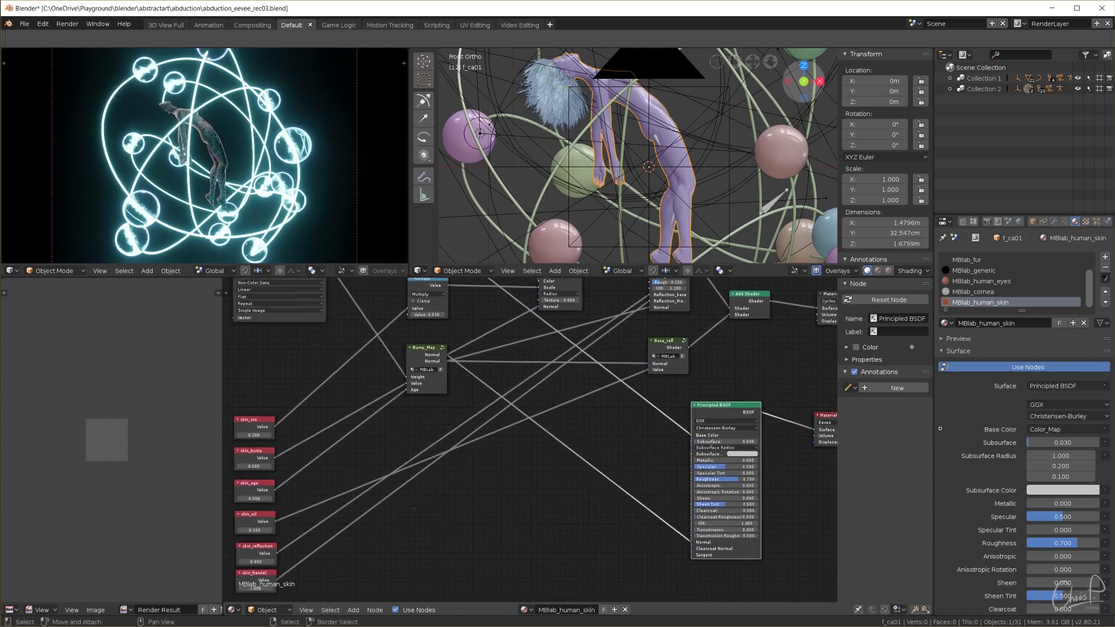
Set the skin_bump value node to 0.01.
{"action": "scroll", "coordinate": [348, 453], "scroll_direction": "up", "scroll_amount": 3}
{"action": "left_click", "coordinate": [319, 405]}
{"action": "type", "text": ".01"}
{"action": "key", "text": "Return"}
{"action": "middle_click_drag", "start_coordinate": [700, 438], "coordinate": [411, 527]}
{"action": "scroll", "coordinate": [411, 527], "scroll_direction": "down", "scroll_amount": 4}
{"action": "scroll", "coordinate": [523, 441], "scroll_direction": "down", "scroll_amount": 3}
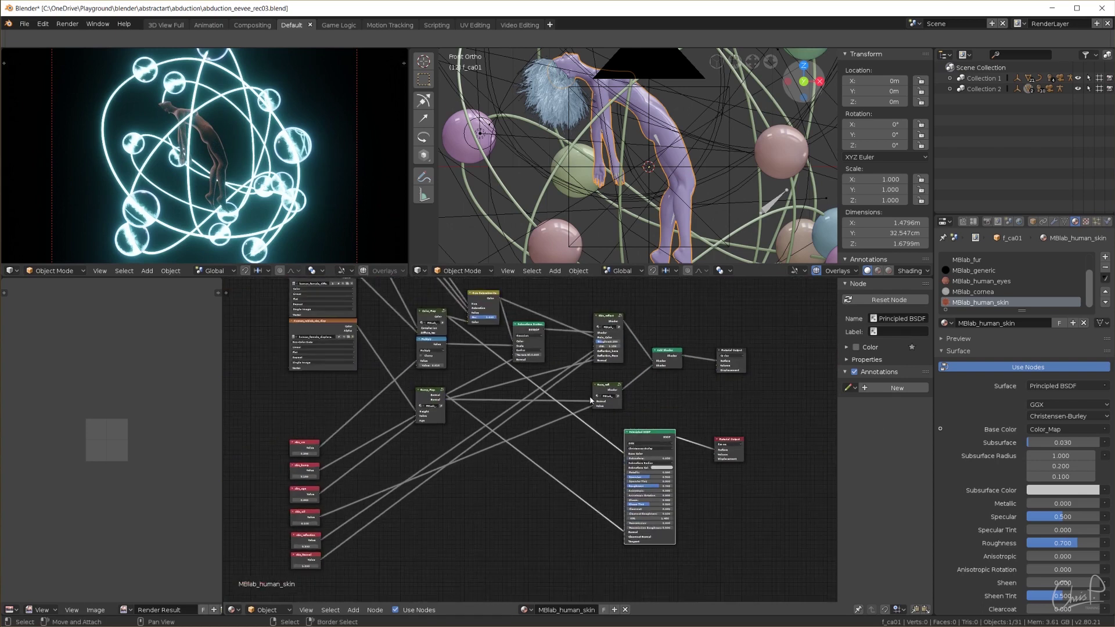
{"action": "scroll", "coordinate": [591, 398], "scroll_direction": "up", "scroll_amount": 3}
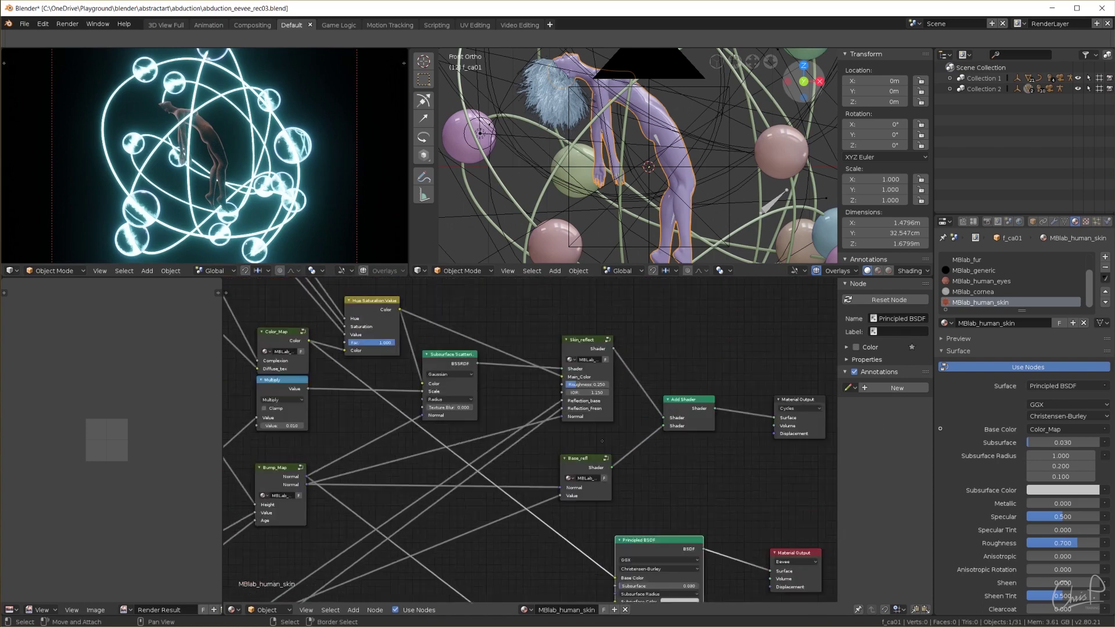
Select the figure's hair object f_ca01.001 and frame its complete hair material node tree.
{"action": "middle_click_drag", "start_coordinate": [602, 441], "coordinate": [570, 250]}
{"action": "left_click", "coordinate": [764, 375]}
{"action": "scroll", "coordinate": [244, 130], "scroll_direction": "up", "scroll_amount": 4}
{"action": "scroll", "coordinate": [243, 146], "scroll_direction": "down", "scroll_amount": 1}
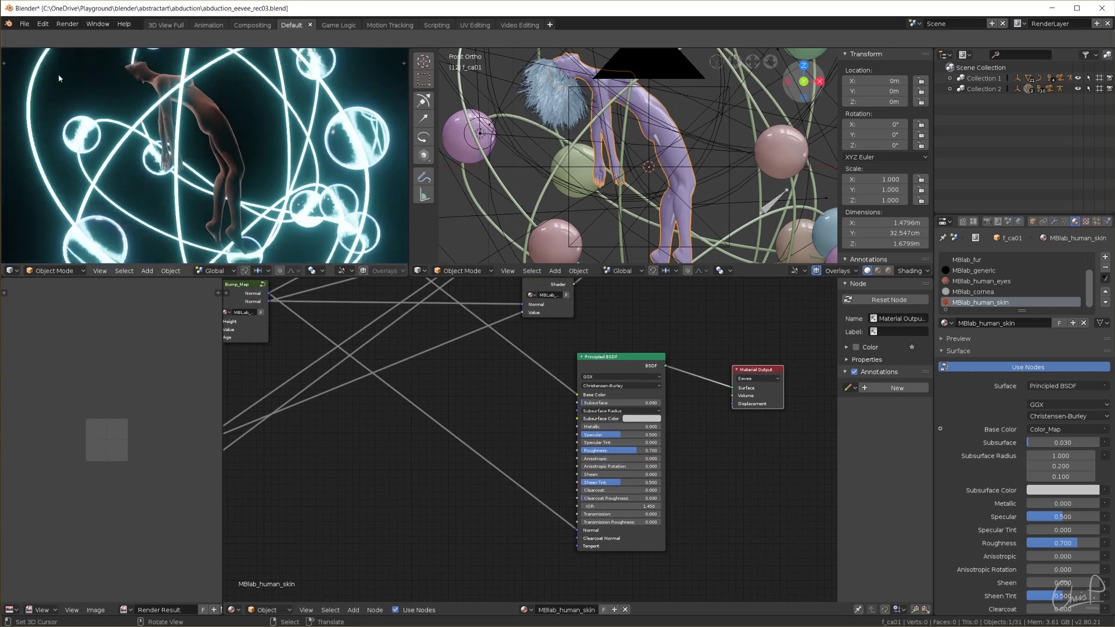
{"action": "middle_click_drag", "start_coordinate": [242, 146], "coordinate": [314, 200], "text": "shift"}
{"action": "right_click", "coordinate": [554, 93]}
{"action": "key", "text": "Home"}
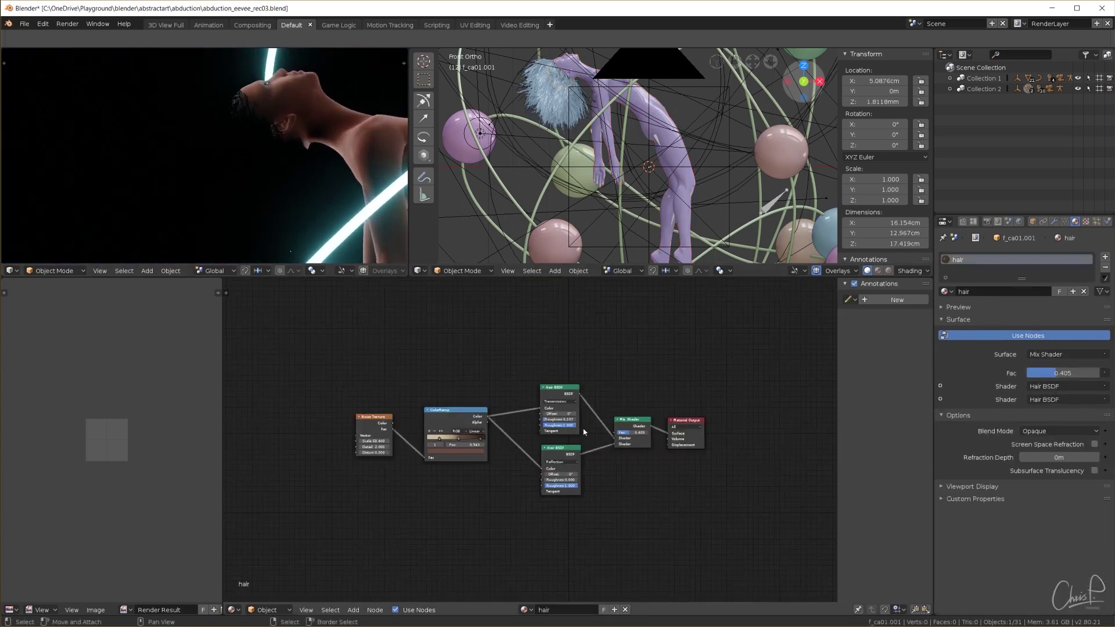
Set the hair material's output to Cycles and place a duplicate Material Output targeting Eevee below it.
{"action": "scroll", "coordinate": [583, 427], "scroll_direction": "up", "scroll_amount": 4}
{"action": "middle_click_drag", "start_coordinate": [672, 529], "coordinate": [670, 452]}
{"action": "left_click", "coordinate": [745, 344]}
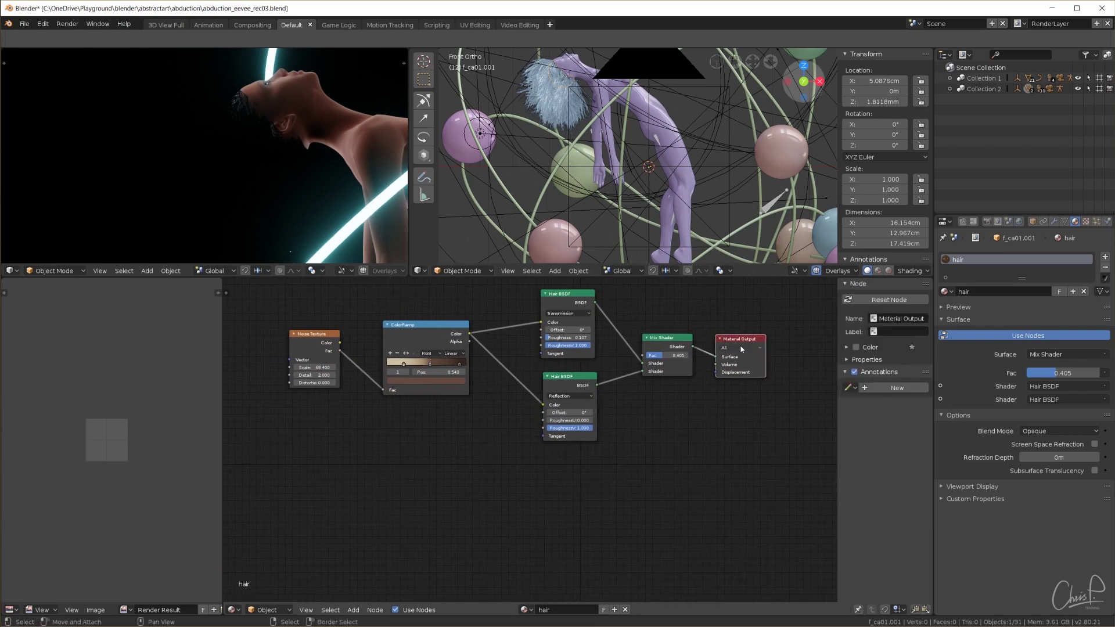
{"action": "left_click", "coordinate": [733, 324]}
{"action": "key", "text": "shift+d"}
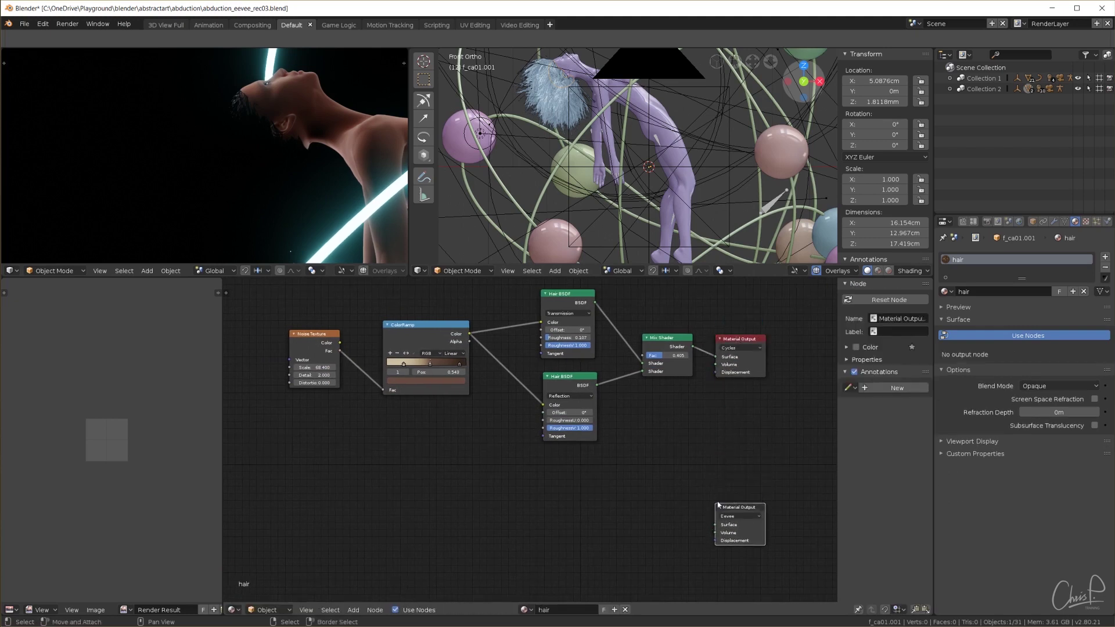
Try a Principled Hair BSDF with Melanin concentration on the Eevee output, and delete the node.
{"action": "key", "text": "shift+a"}
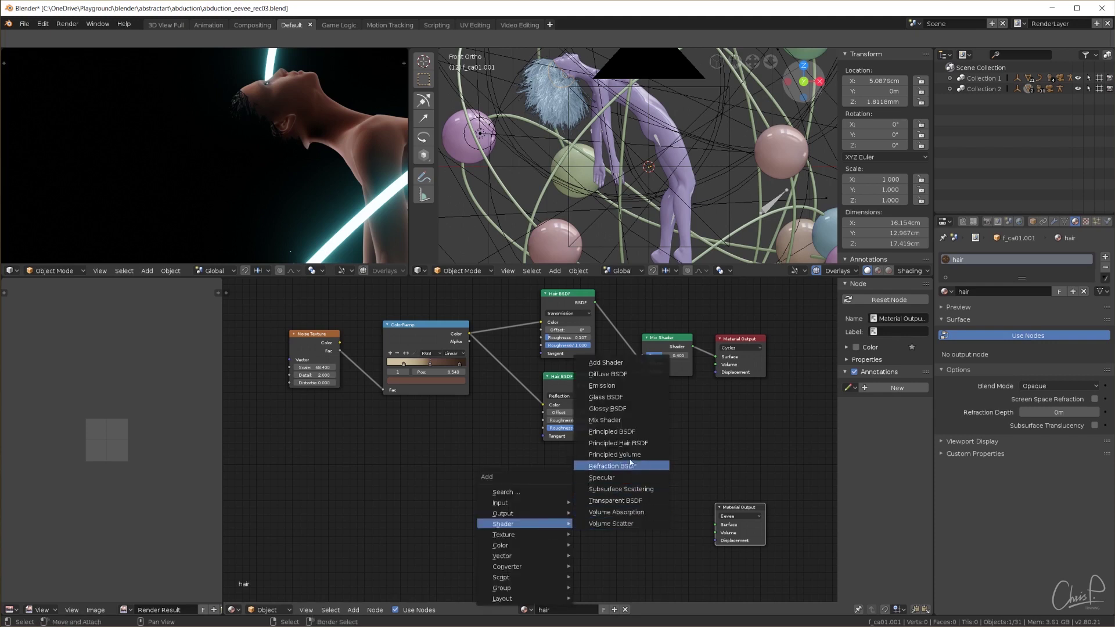
{"action": "left_click", "coordinate": [619, 443]}
{"action": "left_click_drag", "start_coordinate": [721, 528], "coordinate": [721, 529]}
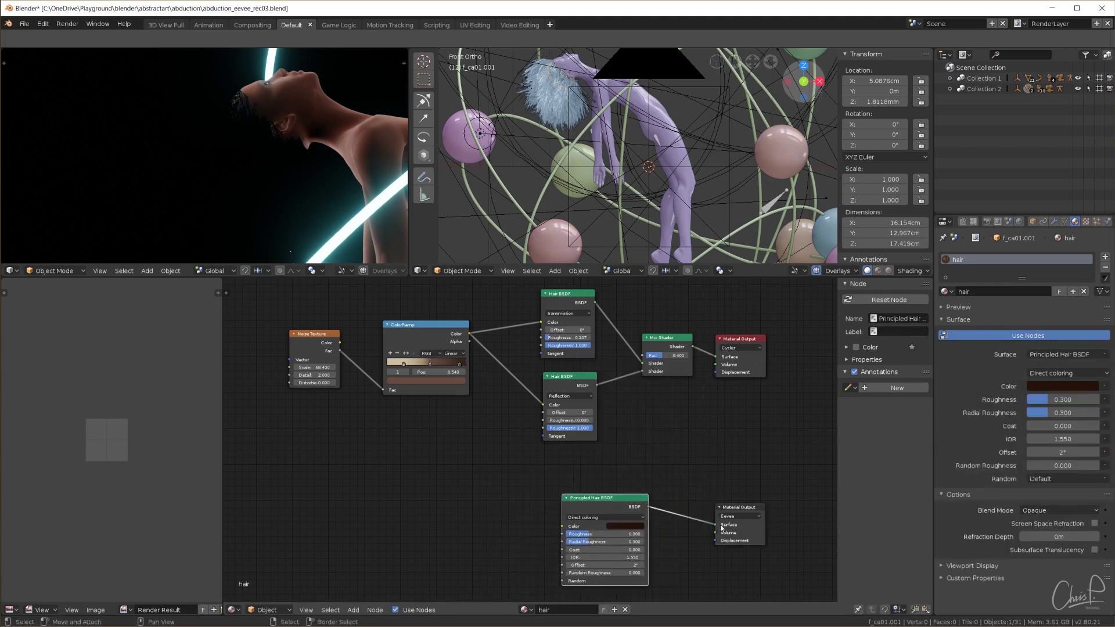
{"action": "left_click", "coordinate": [604, 517]}
{"action": "left_click", "coordinate": [599, 505]}
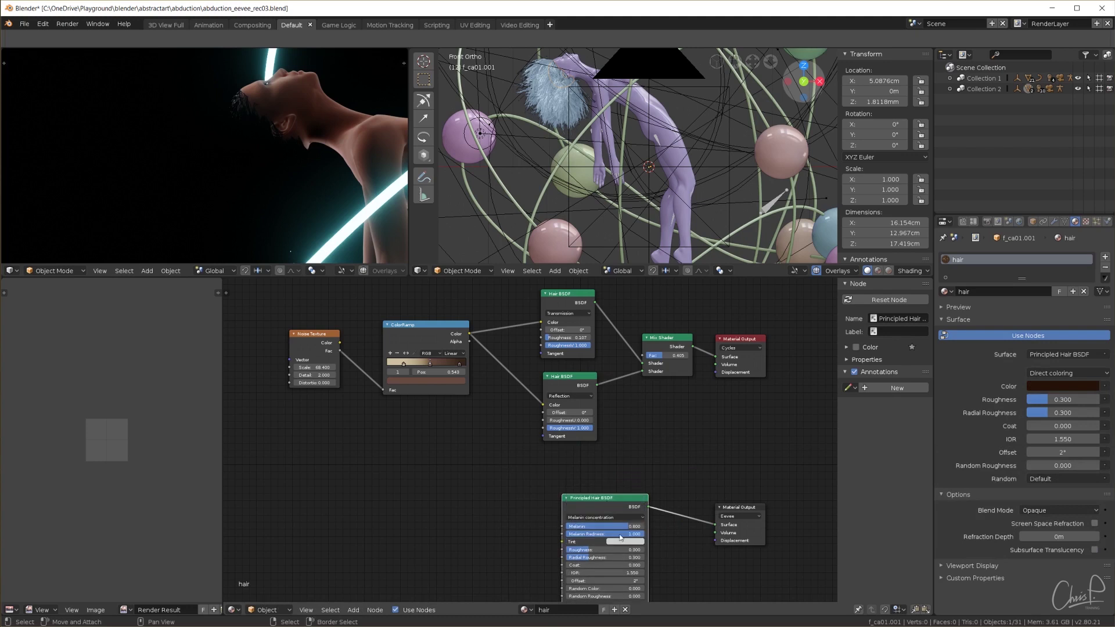
{"action": "key", "text": "x"}
Add a Principled BSDF linked to the Eevee output's Surface and feed its Base Color from the ColorRamp colour.
{"action": "key", "text": "shift+a"}
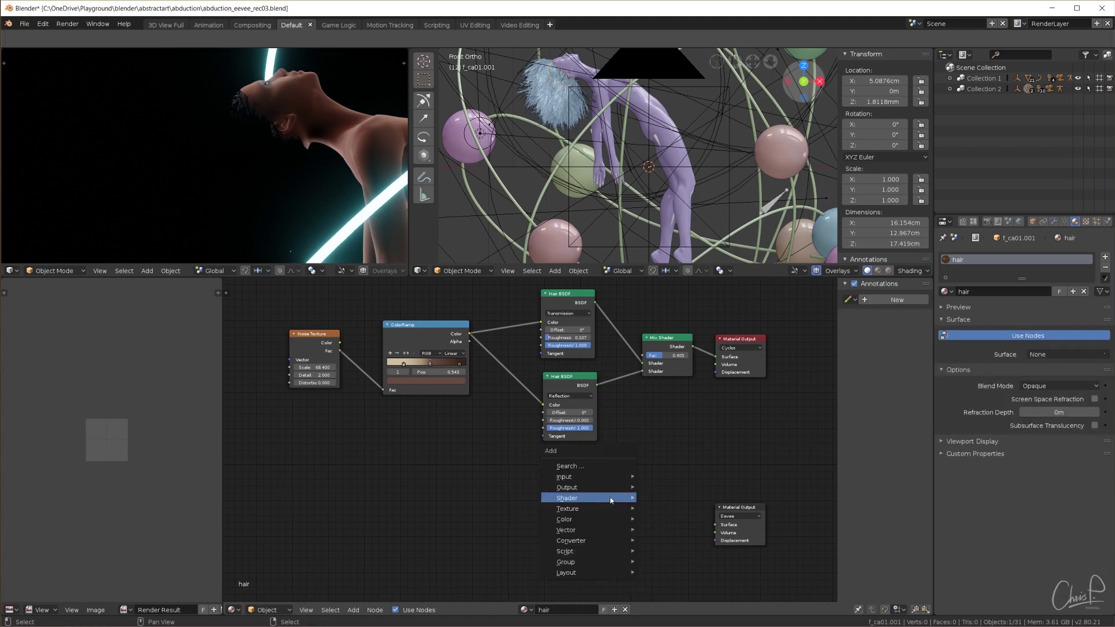
{"action": "mouse_move", "coordinate": [616, 498]}
{"action": "left_click", "coordinate": [676, 405]}
{"action": "left_click", "coordinate": [645, 509]}
{"action": "left_click_drag", "start_coordinate": [654, 509], "coordinate": [708, 532]}
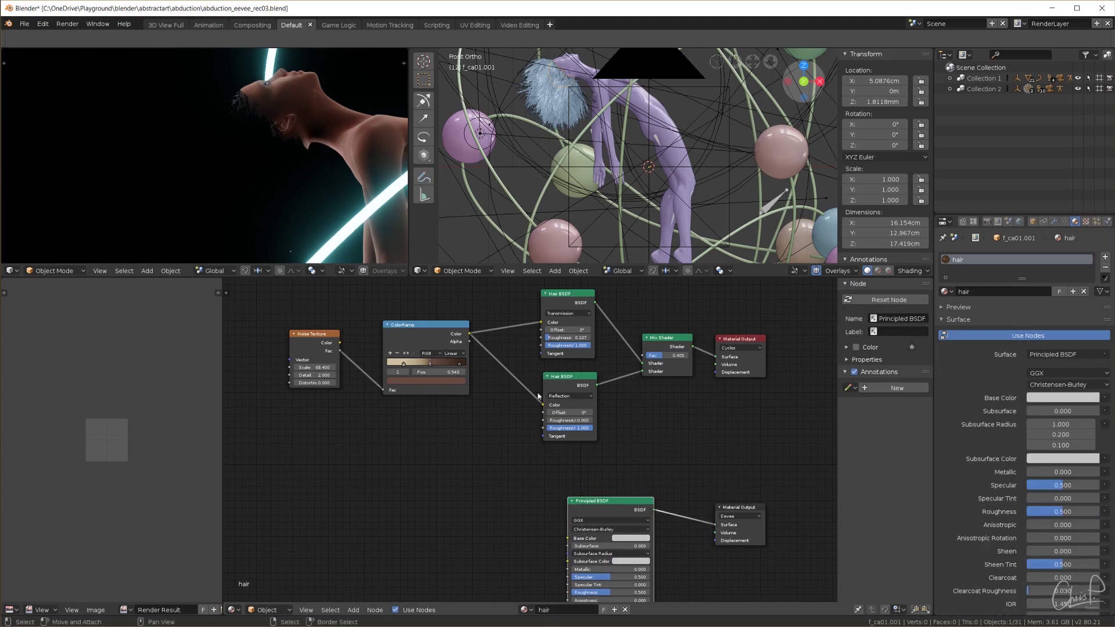
{"action": "left_click_drag", "start_coordinate": [470, 334], "coordinate": [471, 336]}
{"action": "left_click_drag", "start_coordinate": [573, 538], "coordinate": [570, 538]}
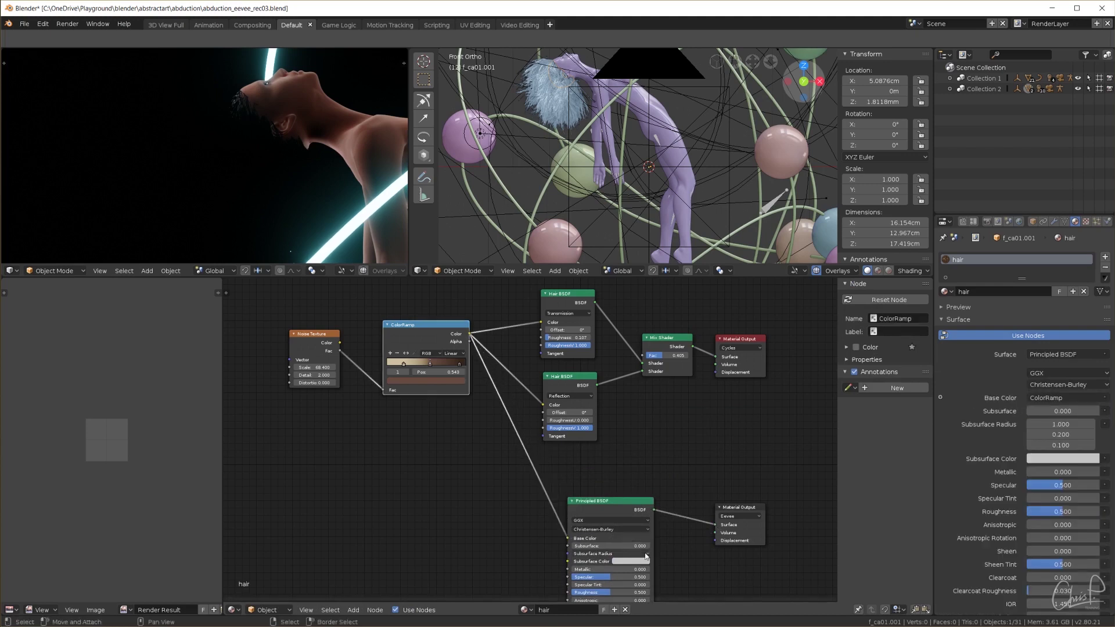
Set the hair's Principled BSDF Roughness to 0.8.
{"action": "middle_click_drag", "start_coordinate": [731, 488], "coordinate": [737, 400]}
{"action": "left_click", "coordinate": [738, 425]}
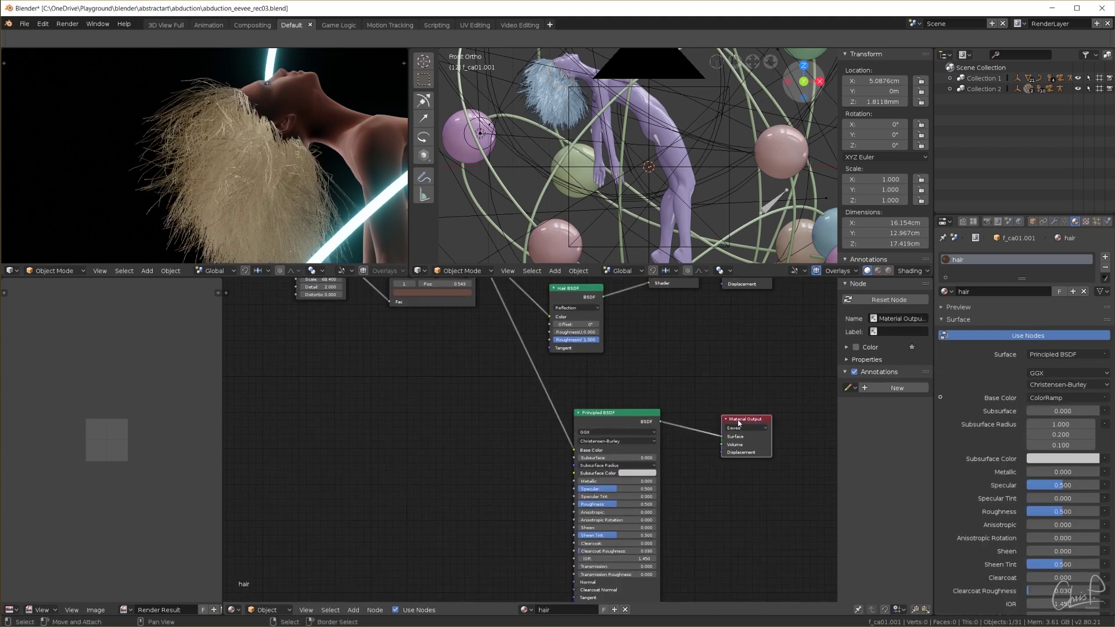
{"action": "left_click", "coordinate": [621, 506]}
{"action": "type", "text": "8"}
{"action": "key", "text": "Return"}
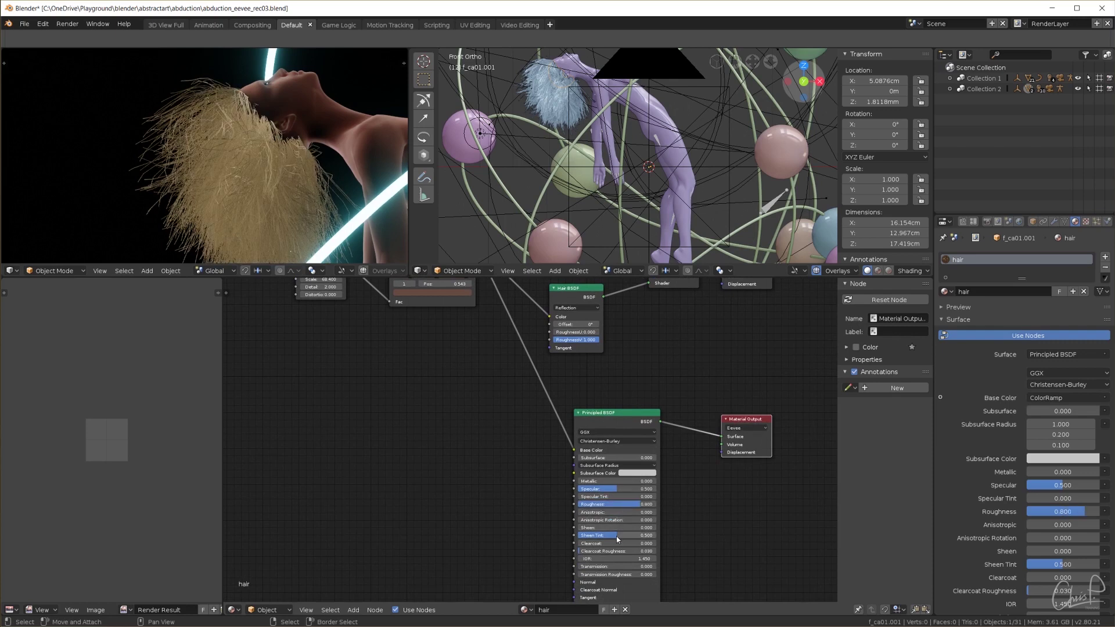
Set the scene's hair rendering to Strip with an Additional Subdiv of 3.
{"action": "left_click", "coordinate": [987, 221]}
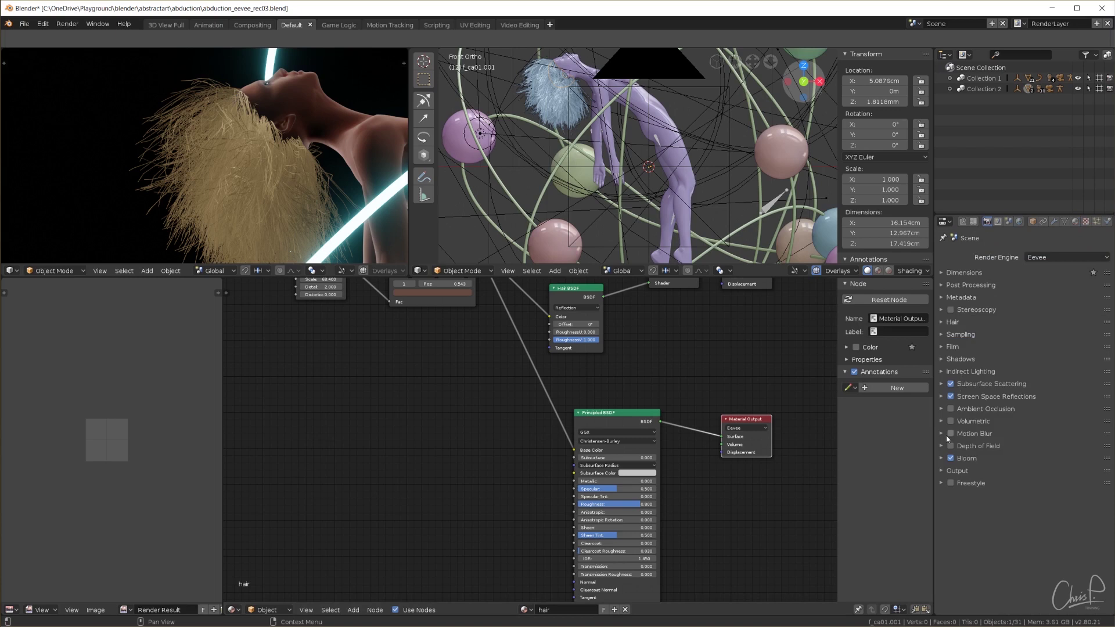
{"action": "left_click", "coordinate": [945, 322]}
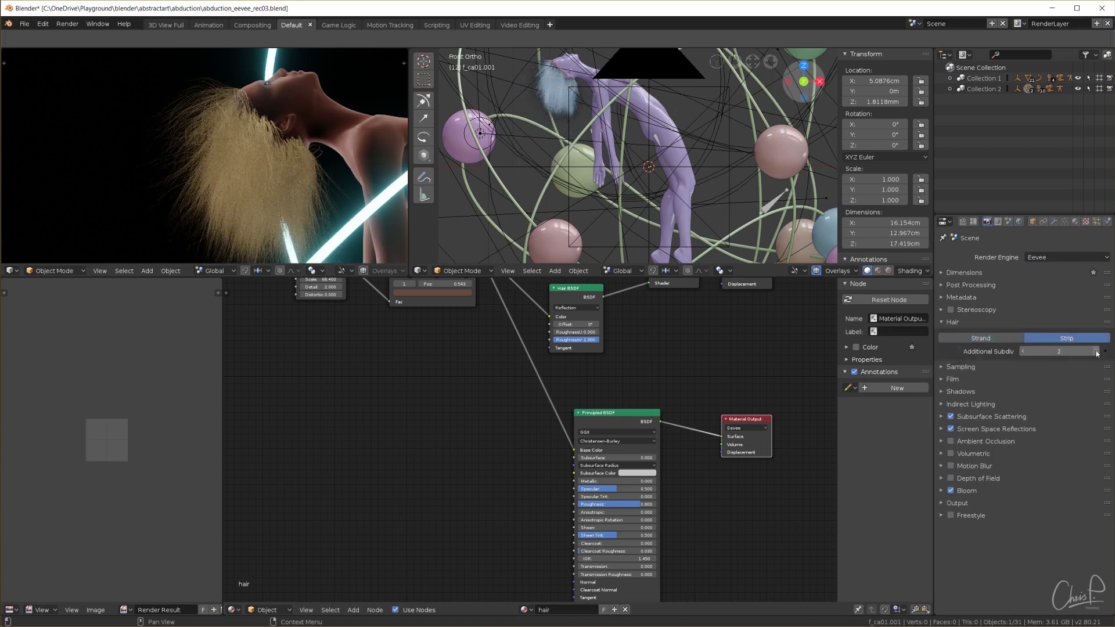
{"action": "scroll", "coordinate": [343, 202], "scroll_direction": "up", "scroll_amount": 6}
{"action": "middle_click_drag", "start_coordinate": [344, 197], "coordinate": [271, 179], "text": "shift"}
{"action": "scroll", "coordinate": [263, 187], "scroll_direction": "down", "scroll_amount": 4}
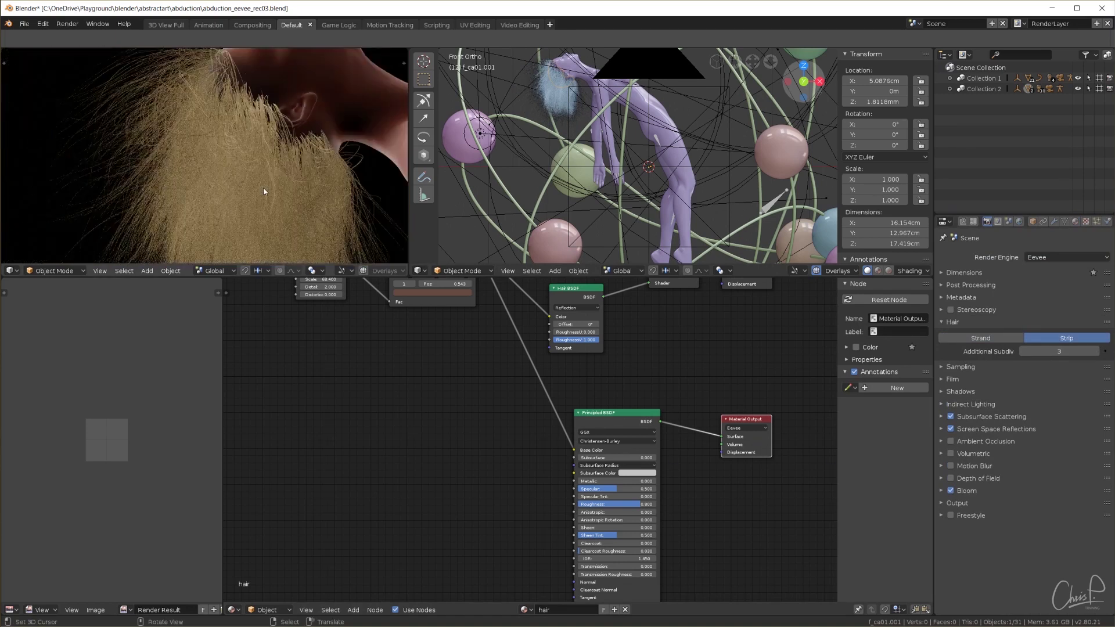
Set the Display Amount of the hair particle system's interpolated children to 20.
{"action": "left_click", "coordinate": [1097, 221]}
{"action": "scroll", "coordinate": [1050, 484], "scroll_direction": "down", "scroll_amount": 10}
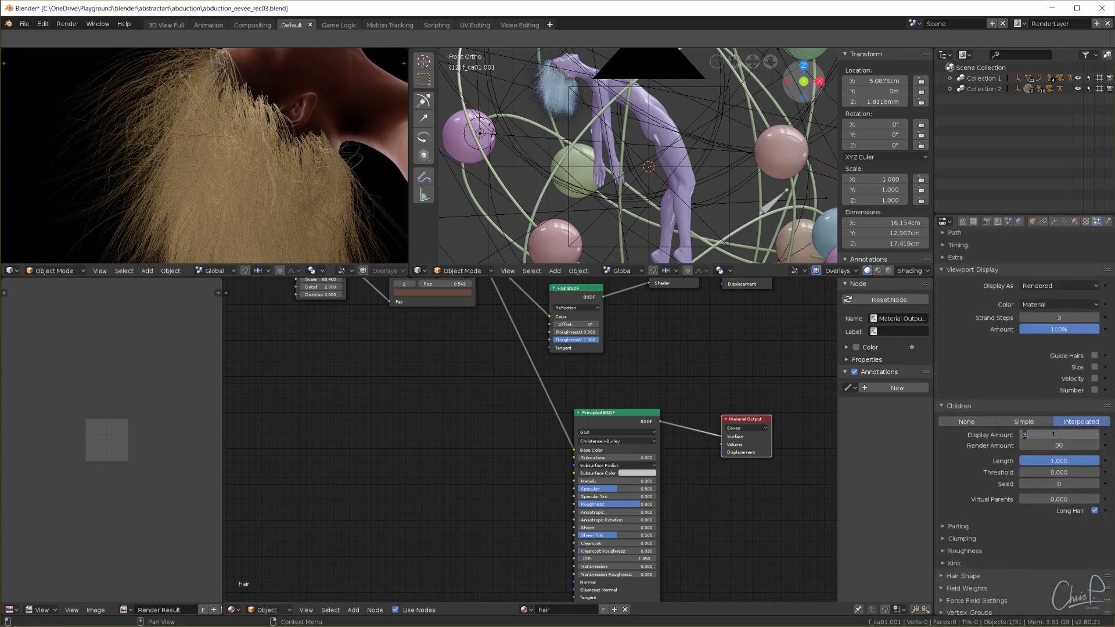
{"action": "key", "text": "Return"}
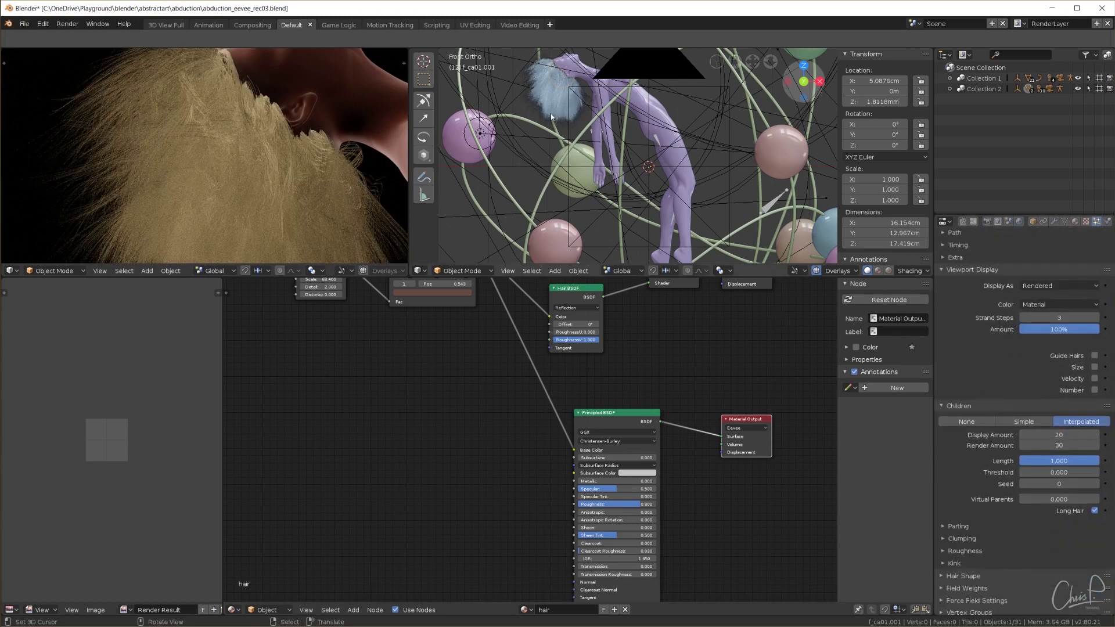
Examine the hair strands up close in the solid and rendered views, and return to an overview of the scene.
{"action": "scroll", "coordinate": [482, 99], "scroll_direction": "up", "scroll_amount": 5}
{"action": "middle_click_drag", "start_coordinate": [465, 75], "coordinate": [641, 248], "text": "shift"}
{"action": "scroll", "coordinate": [619, 207], "scroll_direction": "up", "scroll_amount": 4}
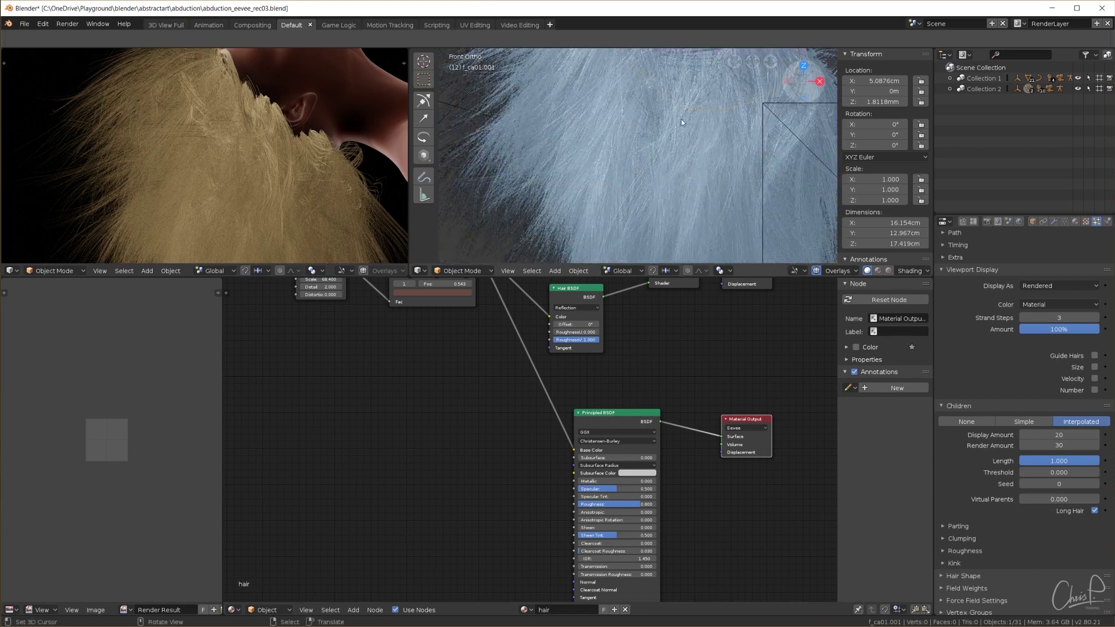
{"action": "mouse_move", "coordinate": [678, 119]}
{"action": "middle_mouse_down"}
{"action": "mouse_move", "coordinate": [712, 127]}
{"action": "mouse_move", "coordinate": [658, 138]}
{"action": "mouse_move", "coordinate": [668, 166]}
{"action": "mouse_move", "coordinate": [640, 152]}
{"action": "mouse_move", "coordinate": [617, 166]}
{"action": "mouse_move", "coordinate": [632, 165]}
{"action": "middle_mouse_up"}
{"action": "left_click", "coordinate": [888, 271]}
{"action": "scroll", "coordinate": [646, 108], "scroll_direction": "down", "scroll_amount": 3}
{"action": "left_click", "coordinate": [867, 270]}
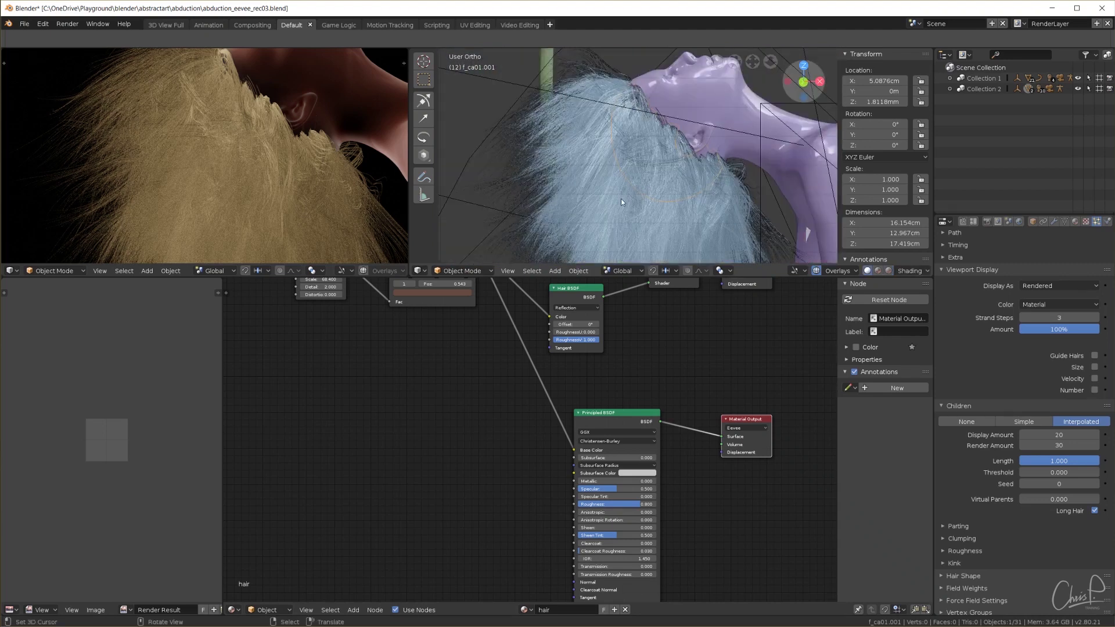
{"action": "key", "text": "KP_1"}
{"action": "scroll", "coordinate": [622, 199], "scroll_direction": "down", "scroll_amount": 8}
{"action": "scroll", "coordinate": [622, 199], "scroll_direction": "down", "scroll_amount": 3}
{"action": "scroll", "coordinate": [231, 198], "scroll_direction": "down", "scroll_amount": 10}
{"action": "middle_click_drag", "start_coordinate": [231, 198], "coordinate": [182, 121], "text": "shift"}
{"action": "scroll", "coordinate": [700, 174], "scroll_direction": "down", "scroll_amount": 4}
{"action": "middle_click_drag", "start_coordinate": [700, 173], "coordinate": [762, 152]}
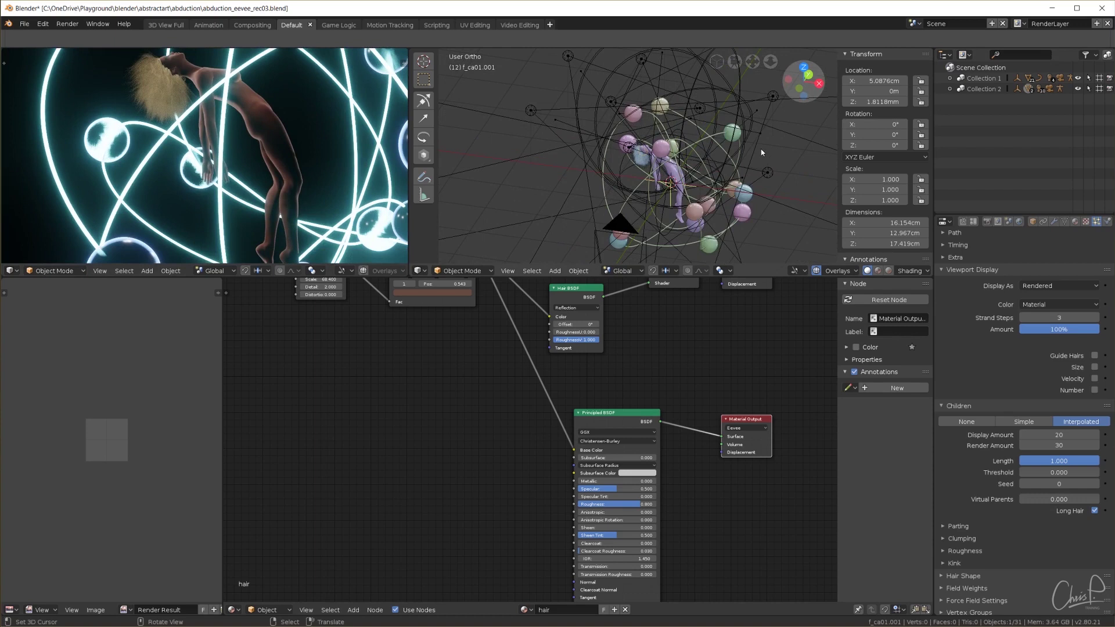
Hide Collection 1 and the lights Spot through Spot.004 in Collection 2, leaving Spot.005 on.
{"action": "left_click", "coordinate": [1079, 78]}
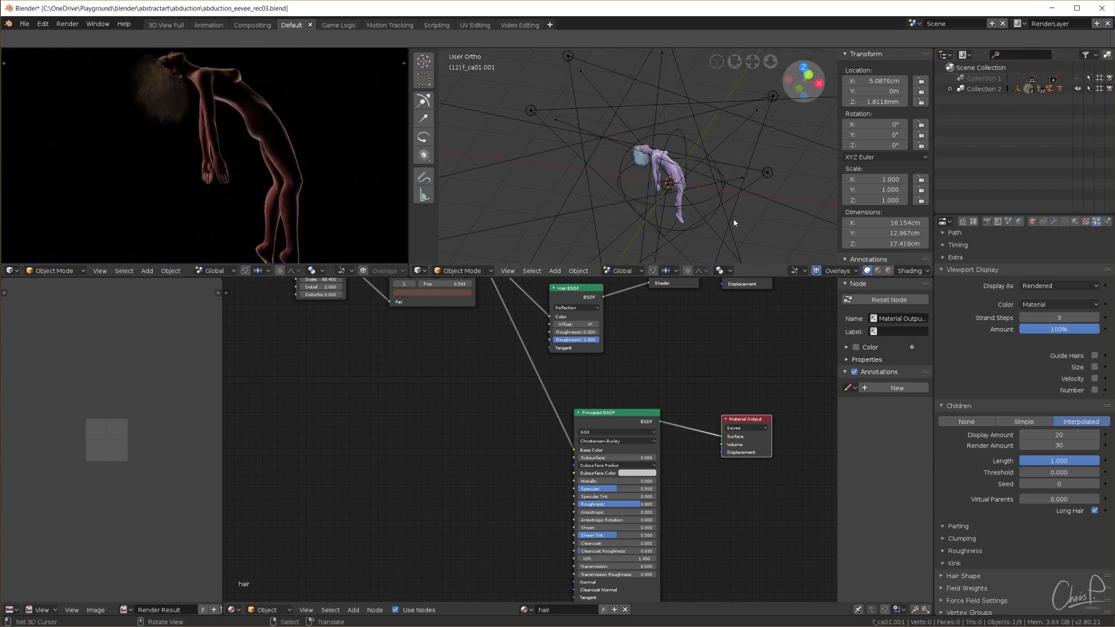
{"action": "middle_click_drag", "start_coordinate": [734, 223], "coordinate": [739, 186]}
{"action": "scroll", "coordinate": [739, 185], "scroll_direction": "down", "scroll_amount": 4}
{"action": "left_click", "coordinate": [951, 89]}
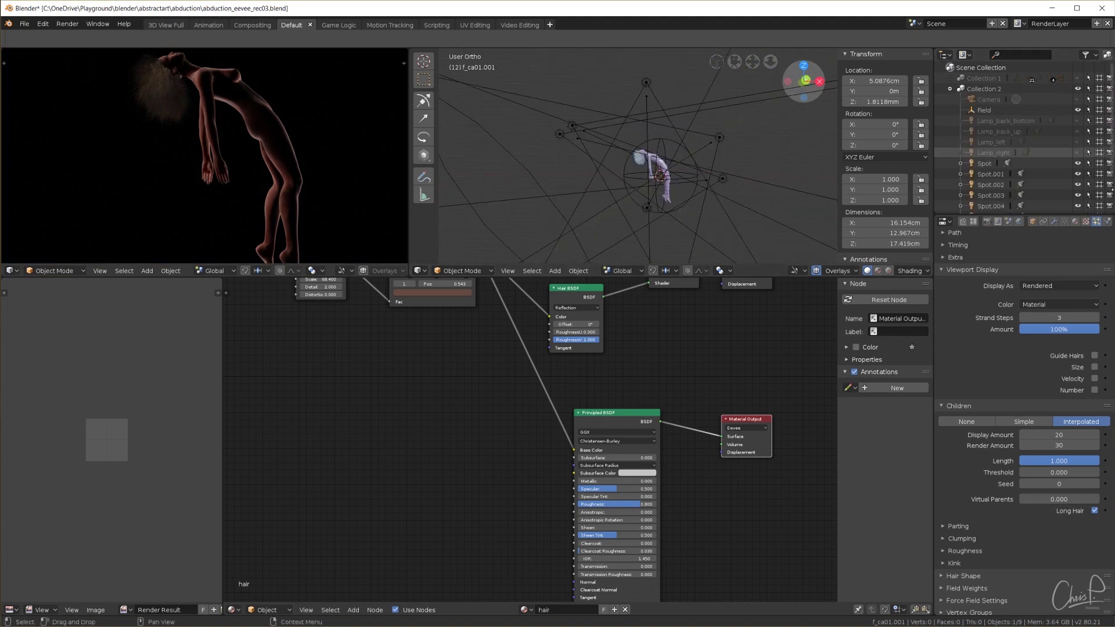
{"action": "left_click_drag", "start_coordinate": [1079, 164], "coordinate": [1078, 206]}
{"action": "scroll", "coordinate": [1046, 204], "scroll_direction": "down", "scroll_amount": 1}
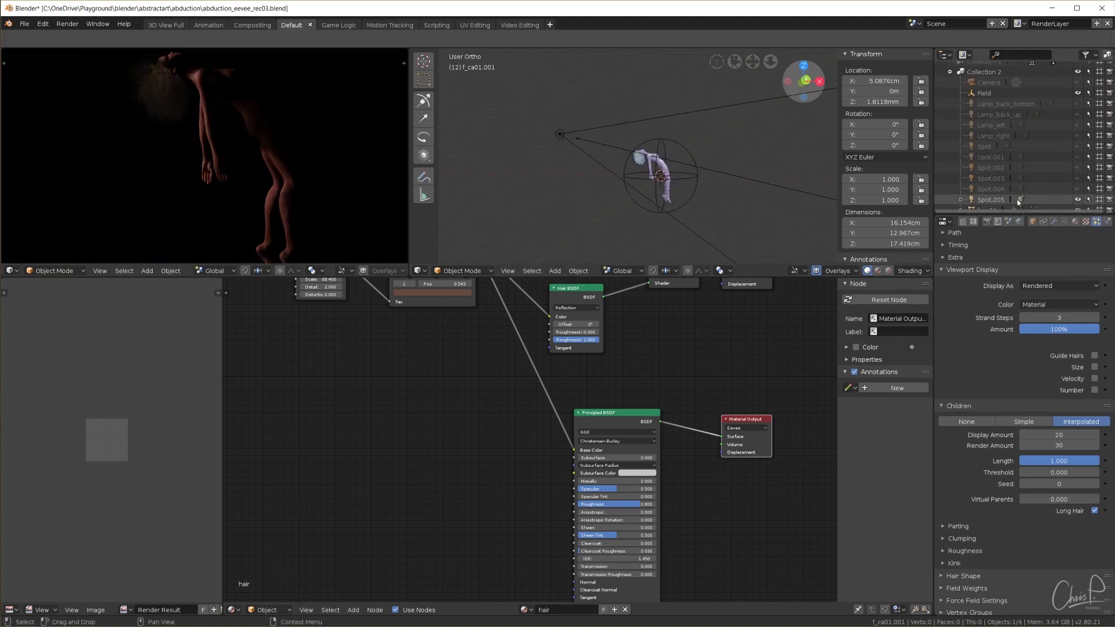
Select the Spot.005 light, check its emission nodes, and set its Energy to 7.
{"action": "left_click", "coordinate": [993, 200]}
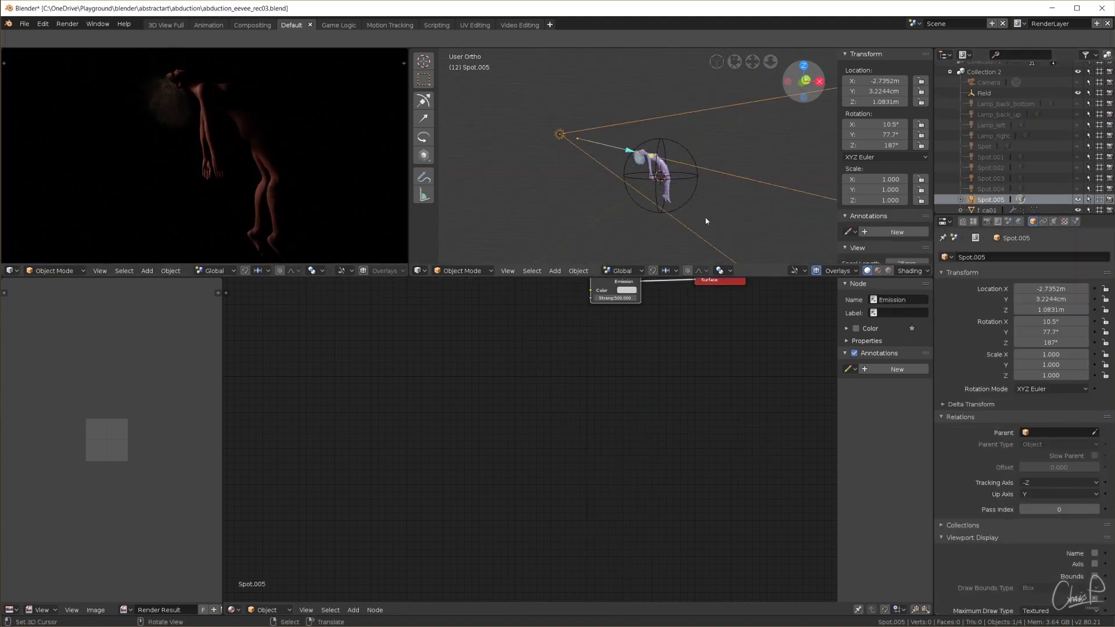
{"action": "middle_click_drag", "start_coordinate": [668, 326], "coordinate": [606, 451]}
{"action": "scroll", "coordinate": [605, 451], "scroll_direction": "up", "scroll_amount": 3}
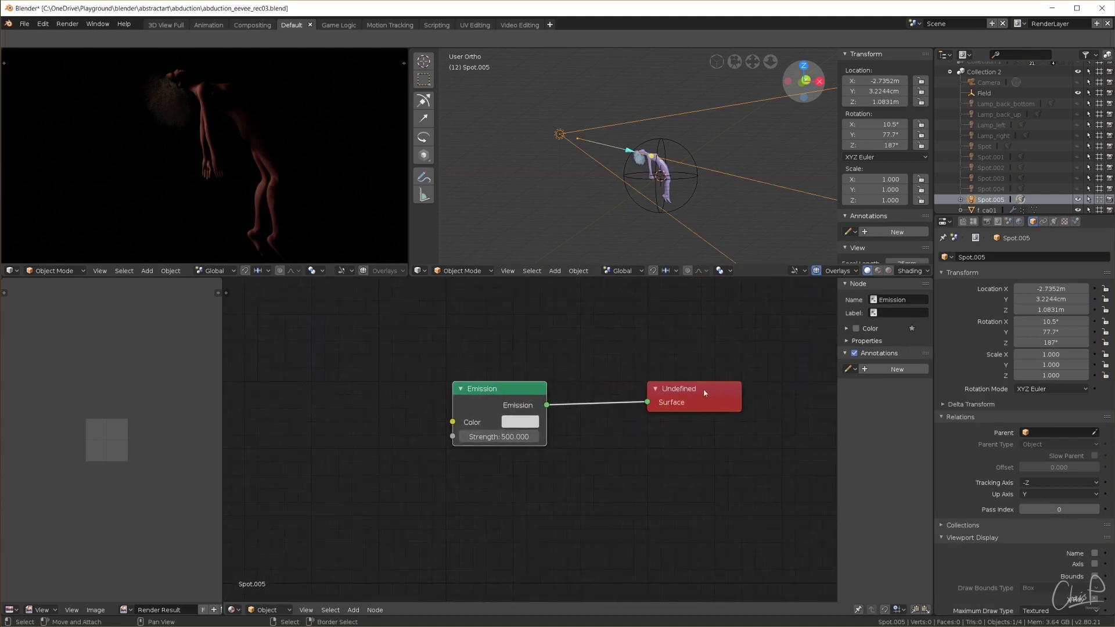
{"action": "left_click", "coordinate": [1054, 222]}
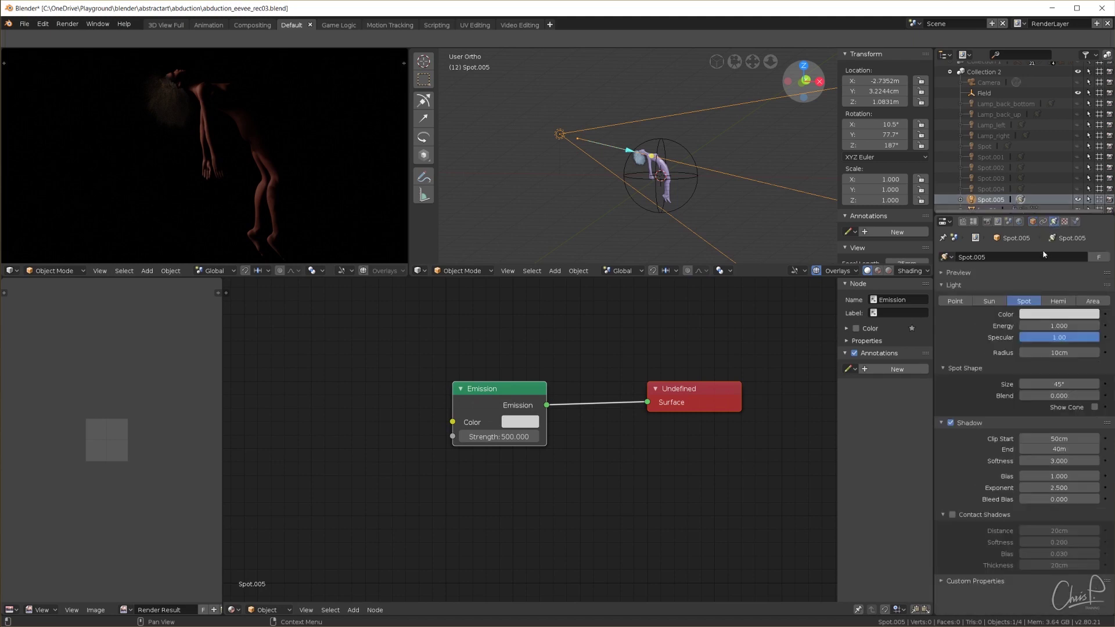
{"action": "left_click", "coordinate": [1062, 327]}
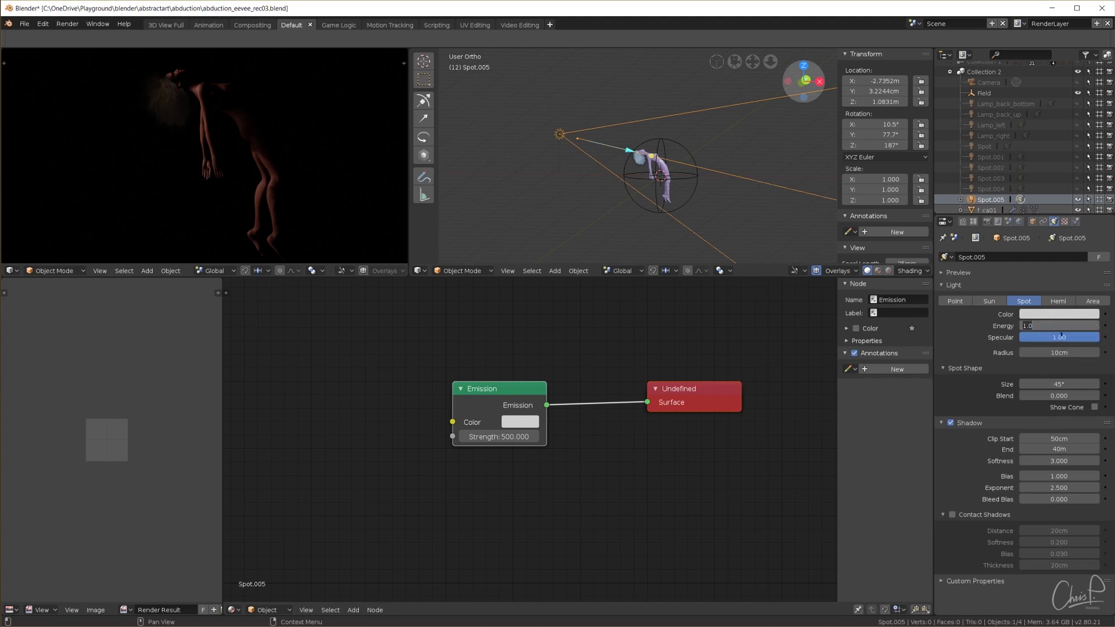
{"action": "type", "text": "7"}
{"action": "key", "text": "Return"}
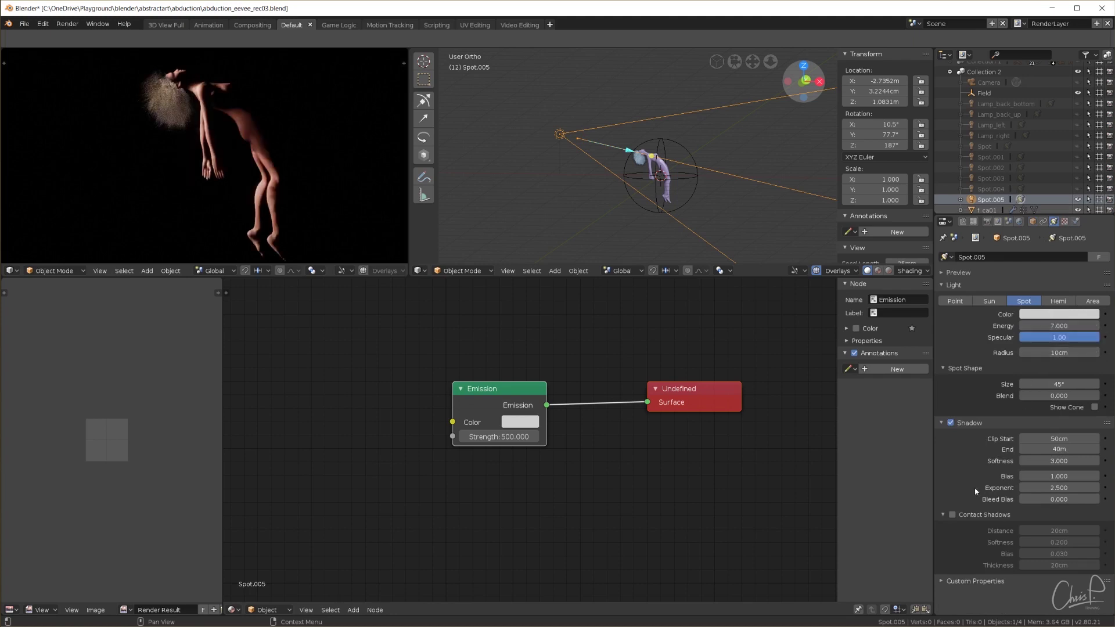
Enable Contact Shadows for Spot.005 and set its shadow Softness to 0, Bias to 5 and Exponent to 1.
{"action": "left_click", "coordinate": [952, 515]}
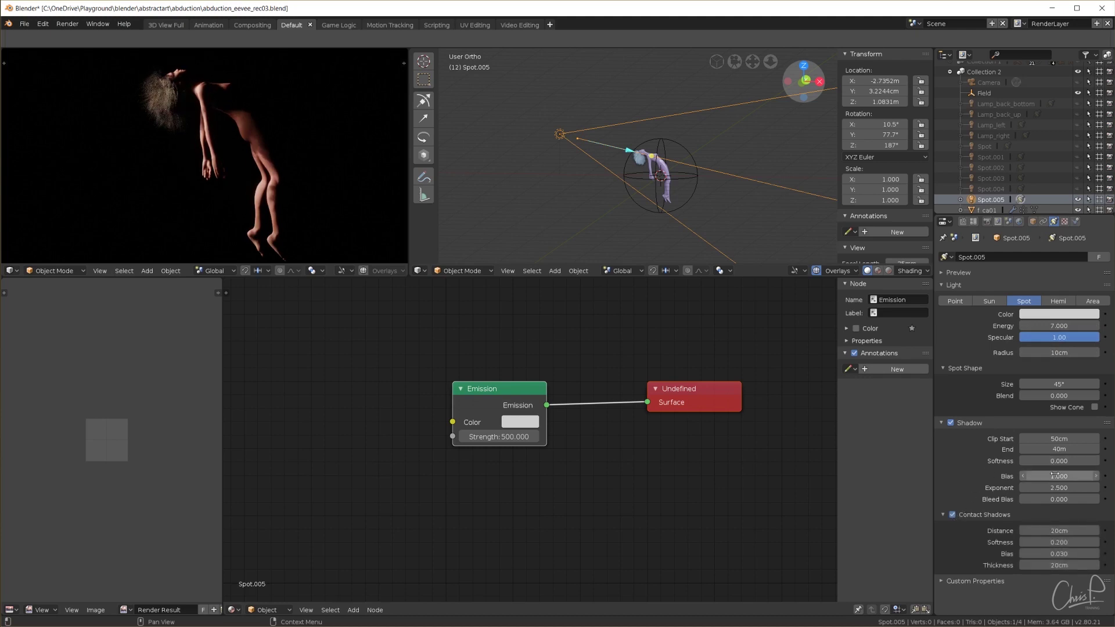
{"action": "type", "text": "5"}
{"action": "key", "text": "Return"}
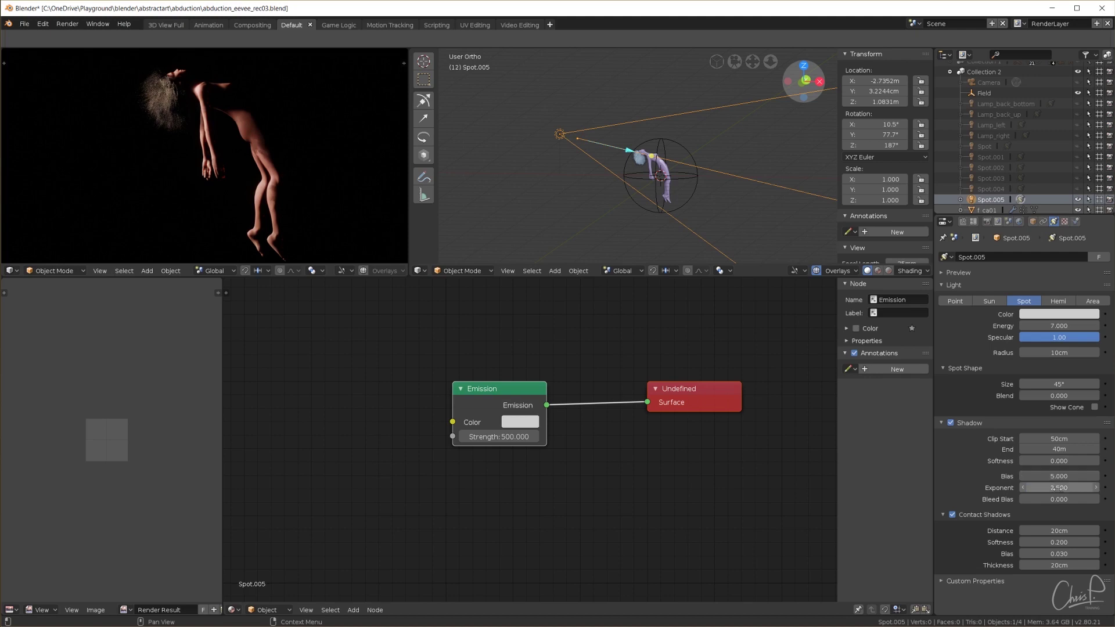
{"action": "left_click", "coordinate": [1058, 493]}
{"action": "type", "text": "0"}
{"action": "key", "text": "Return"}
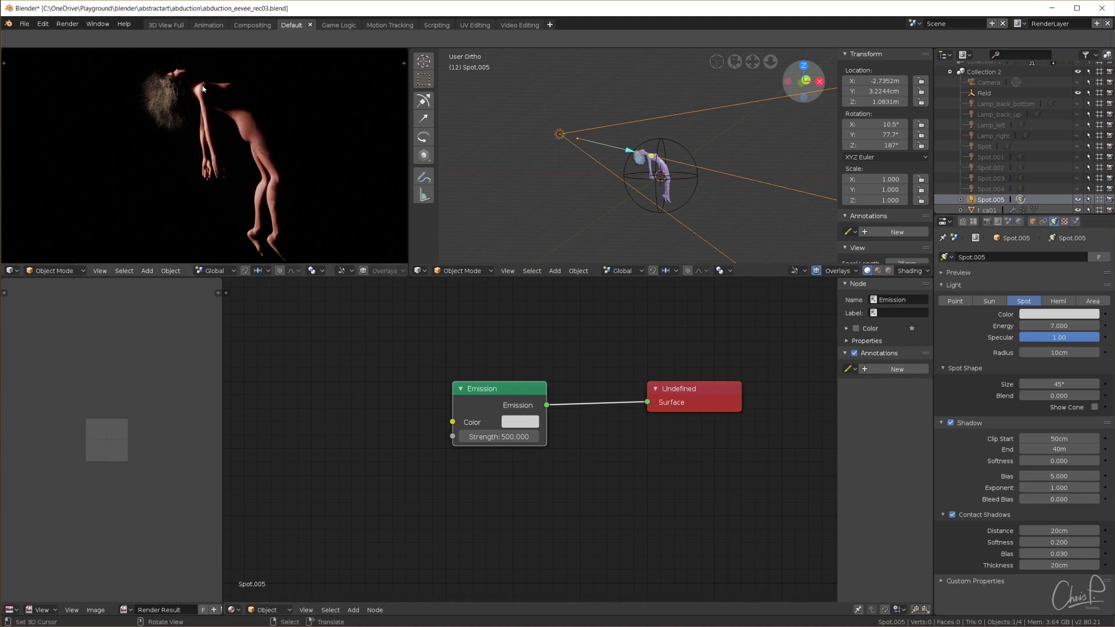
{"action": "scroll", "coordinate": [263, 137], "scroll_direction": "up", "scroll_amount": 5}
{"action": "scroll", "coordinate": [263, 137], "scroll_direction": "down", "scroll_amount": 4}
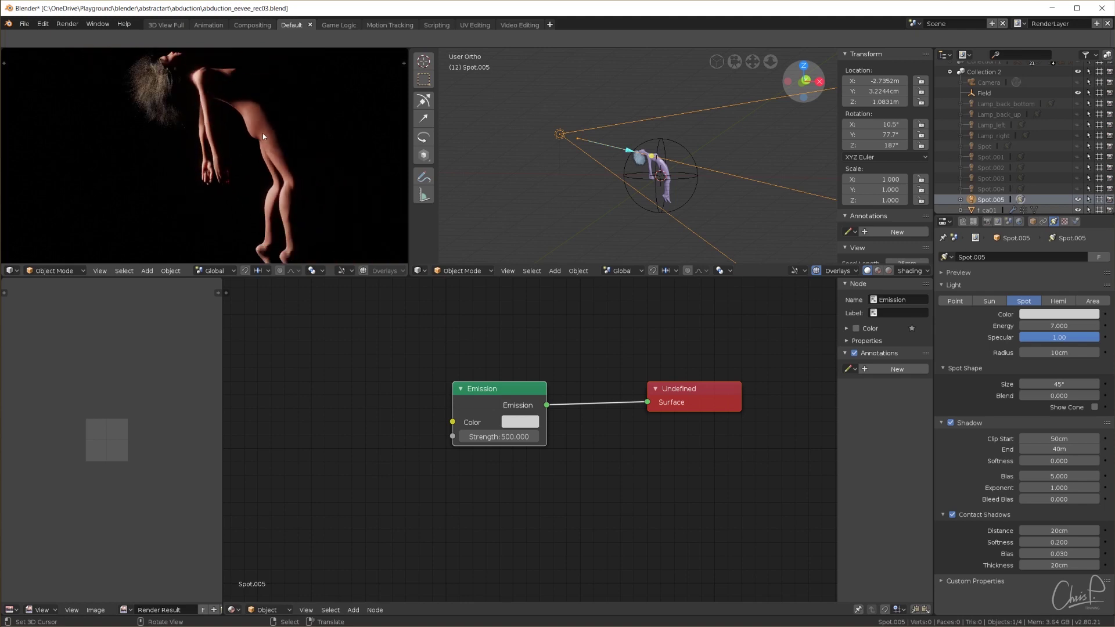
Turn the Spot.004 and Spot.003 lights back on and edit the Energy of Spot.003.
{"action": "scroll", "coordinate": [263, 135], "scroll_direction": "down", "scroll_amount": 1}
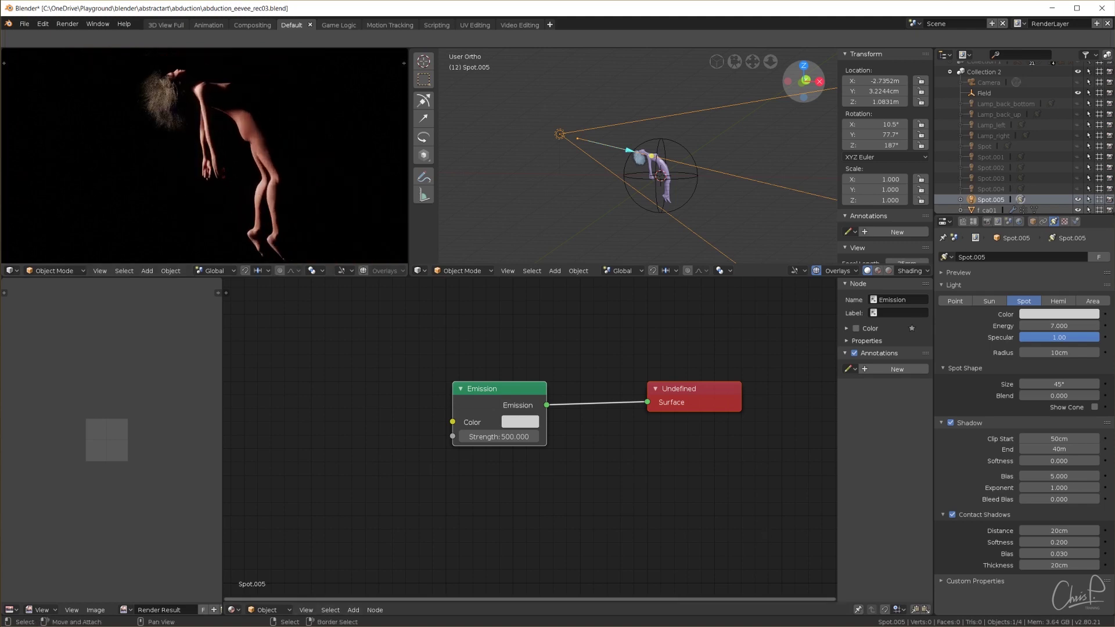
{"action": "left_click", "coordinate": [990, 188]}
{"action": "left_click", "coordinate": [991, 199]}
{"action": "left_click", "coordinate": [1077, 189]}
{"action": "left_click", "coordinate": [991, 189]}
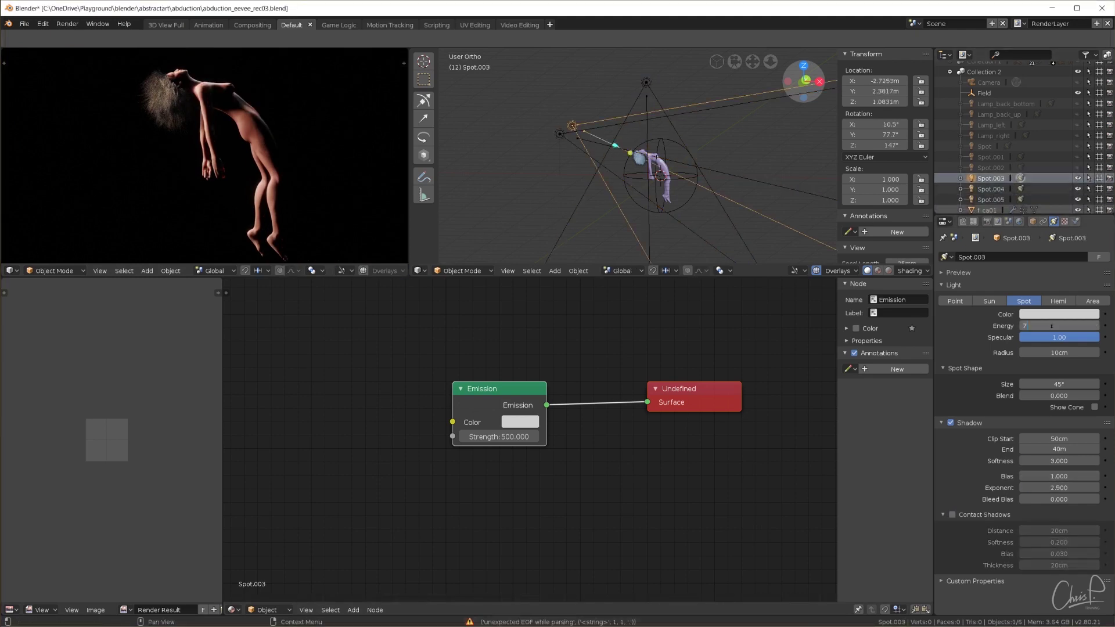
{"action": "key", "text": "Return"}
Turn the Spot.002 and Spot.001 lights back on, and select the Spot.005 light again.
{"action": "left_click", "coordinate": [991, 167]}
{"action": "left_click", "coordinate": [1077, 167]}
{"action": "left_click", "coordinate": [990, 157]}
{"action": "left_click", "coordinate": [1078, 157]}
{"action": "left_click", "coordinate": [991, 199]}
Select the f_ca01 figure and set the Subsurface value of its skin material's Principled BSDF to 0.010.
{"action": "scroll", "coordinate": [247, 168], "scroll_direction": "up", "scroll_amount": 5}
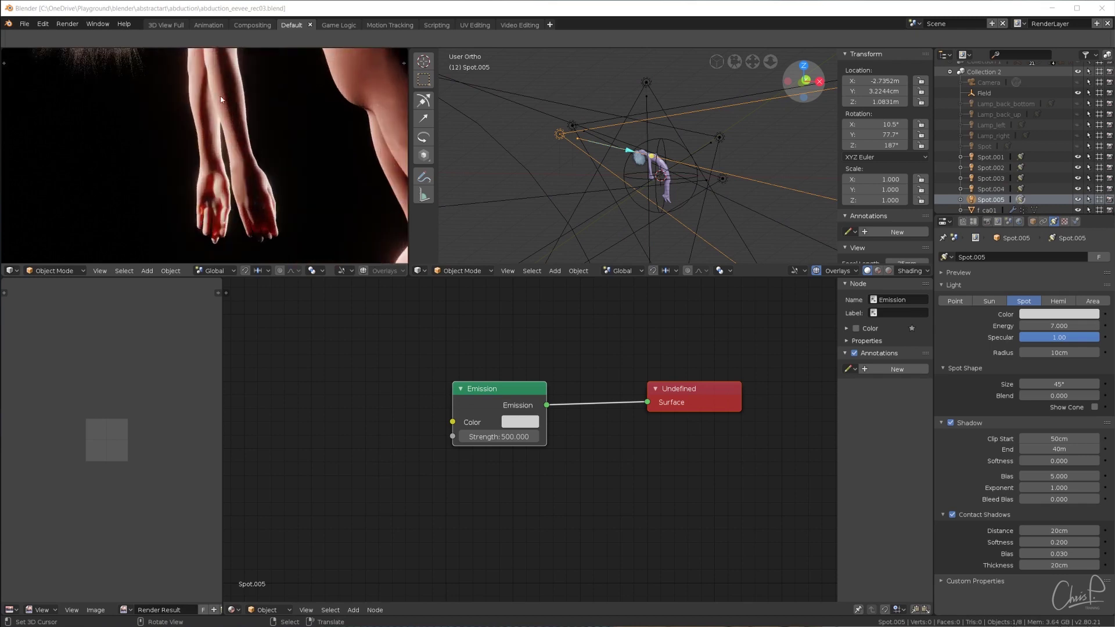
{"action": "scroll", "coordinate": [247, 168], "scroll_direction": "down", "scroll_amount": 10}
{"action": "scroll", "coordinate": [241, 58], "scroll_direction": "up", "scroll_amount": 10}
{"action": "middle_click_drag", "start_coordinate": [241, 58], "coordinate": [206, 125], "text": "shift"}
{"action": "left_click", "coordinate": [660, 177]}
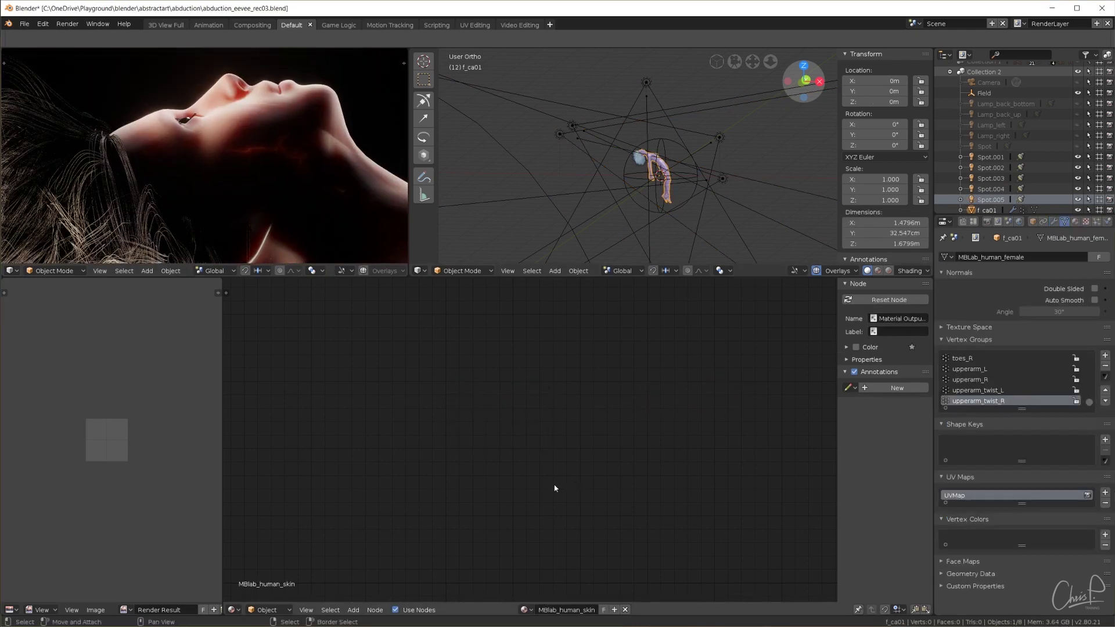
{"action": "key", "text": "Home"}
{"action": "scroll", "coordinate": [637, 456], "scroll_direction": "up", "scroll_amount": 6}
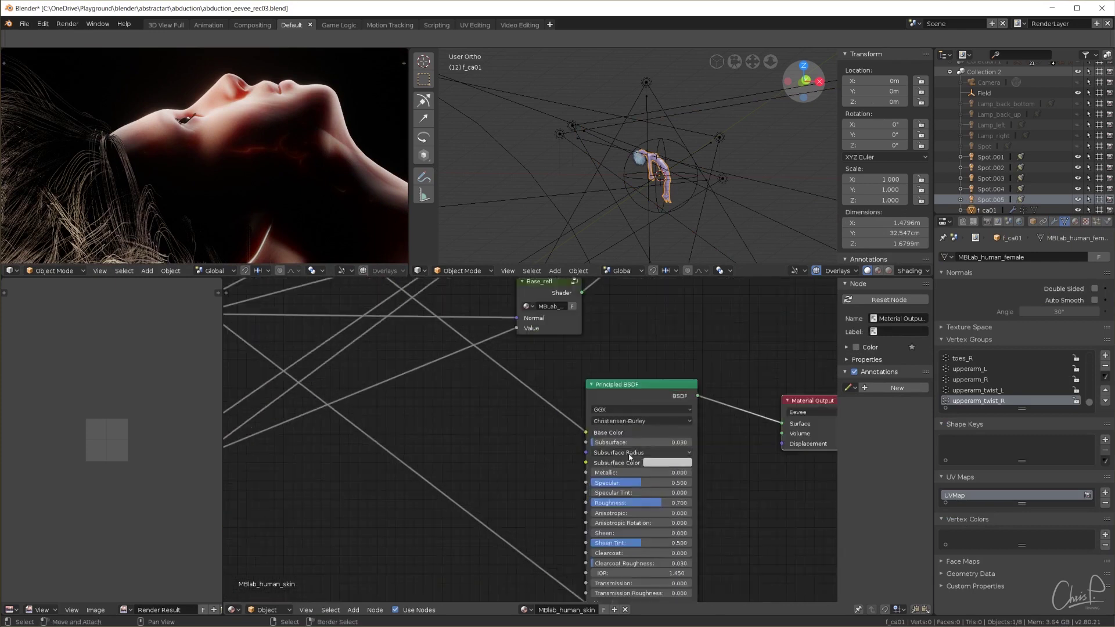
{"action": "left_click", "coordinate": [649, 442]}
{"action": "key", "text": "Return"}
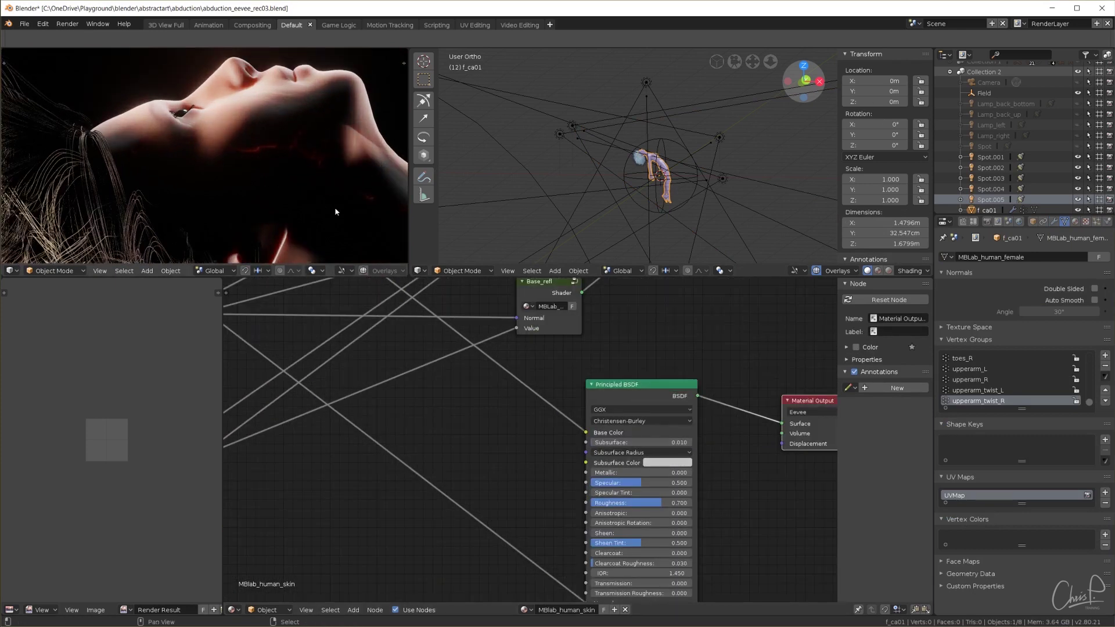
Examine the figure's skin shading on the neck, torso and legs in the rendered view, and return to the camera view.
{"action": "middle_click_drag", "start_coordinate": [330, 210], "coordinate": [158, 123], "text": "shift"}
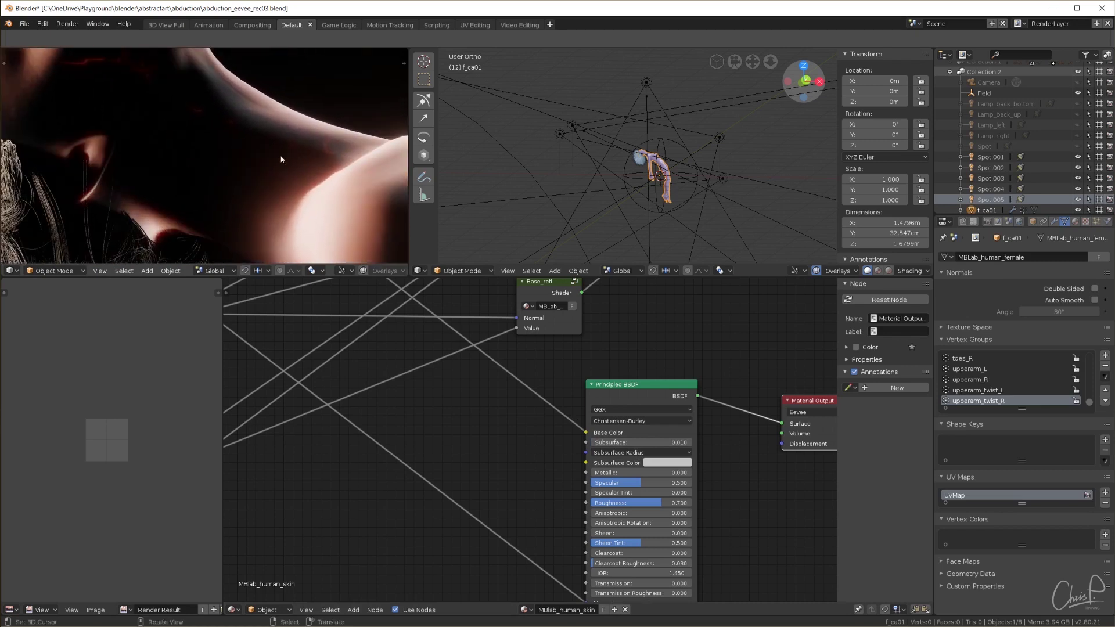
{"action": "middle_click_drag", "start_coordinate": [252, 161], "coordinate": [330, 78]}
{"action": "scroll", "coordinate": [335, 156], "scroll_direction": "down", "scroll_amount": 4}
{"action": "scroll", "coordinate": [330, 95], "scroll_direction": "up", "scroll_amount": 6}
{"action": "middle_click_drag", "start_coordinate": [279, 198], "coordinate": [64, 202], "text": "shift"}
{"action": "scroll", "coordinate": [330, 216], "scroll_direction": "up", "scroll_amount": 1}
{"action": "middle_click_drag", "start_coordinate": [331, 217], "coordinate": [311, 107], "text": "shift"}
{"action": "scroll", "coordinate": [311, 107], "scroll_direction": "down", "scroll_amount": 8}
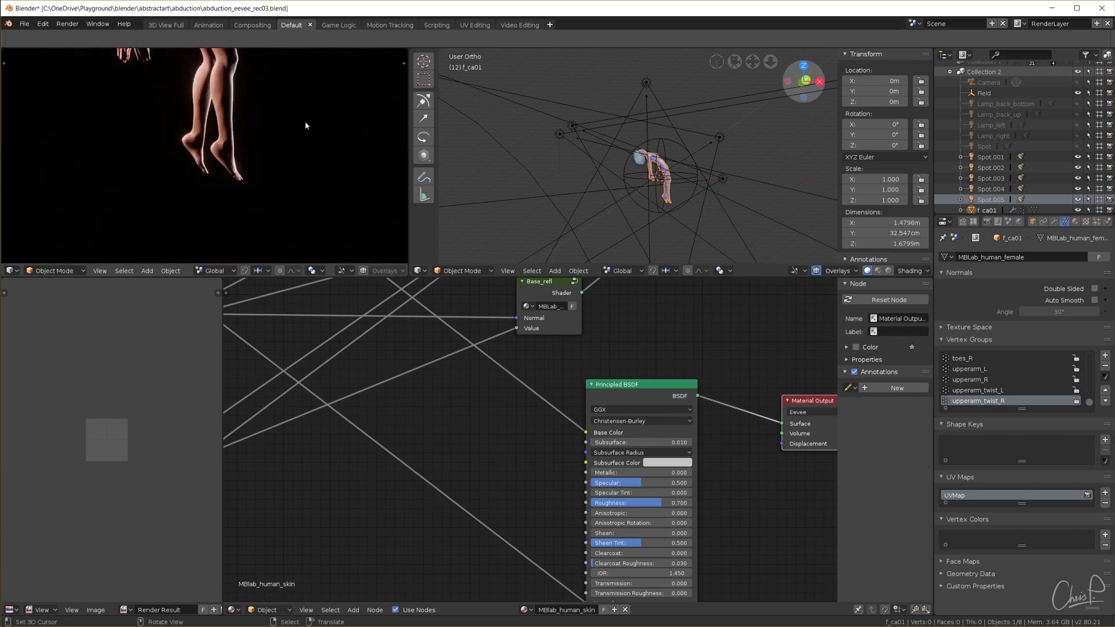
{"action": "key", "text": "KP_0"}
{"action": "scroll", "coordinate": [281, 159], "scroll_direction": "up", "scroll_amount": 3}
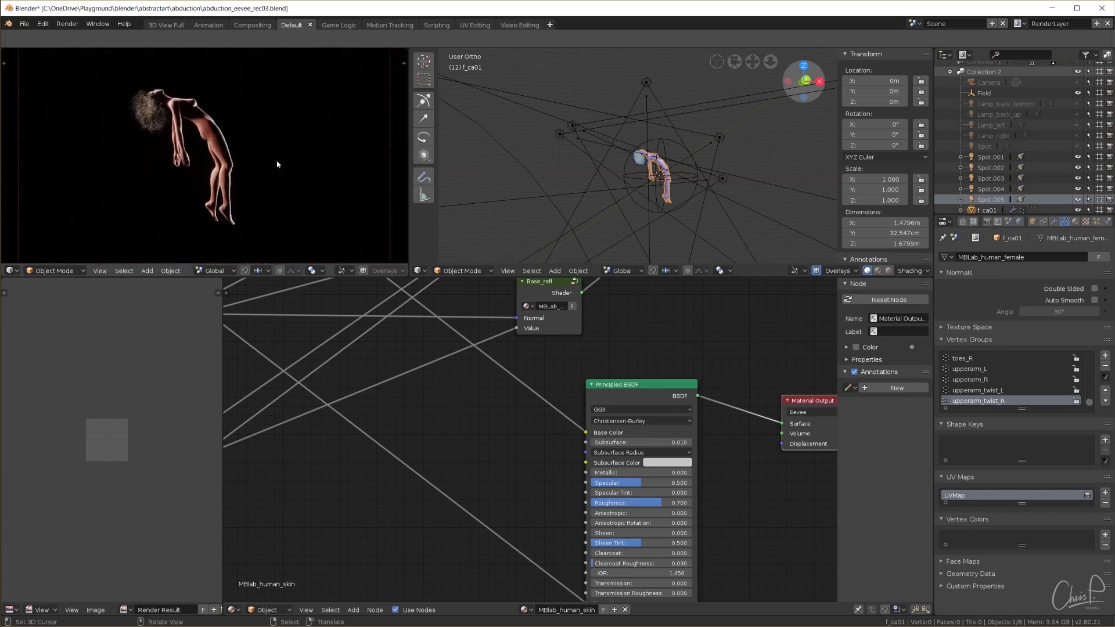
{"action": "scroll", "coordinate": [1054, 103], "scroll_direction": "up", "scroll_amount": 1}
{"action": "left_click", "coordinate": [1077, 78]}
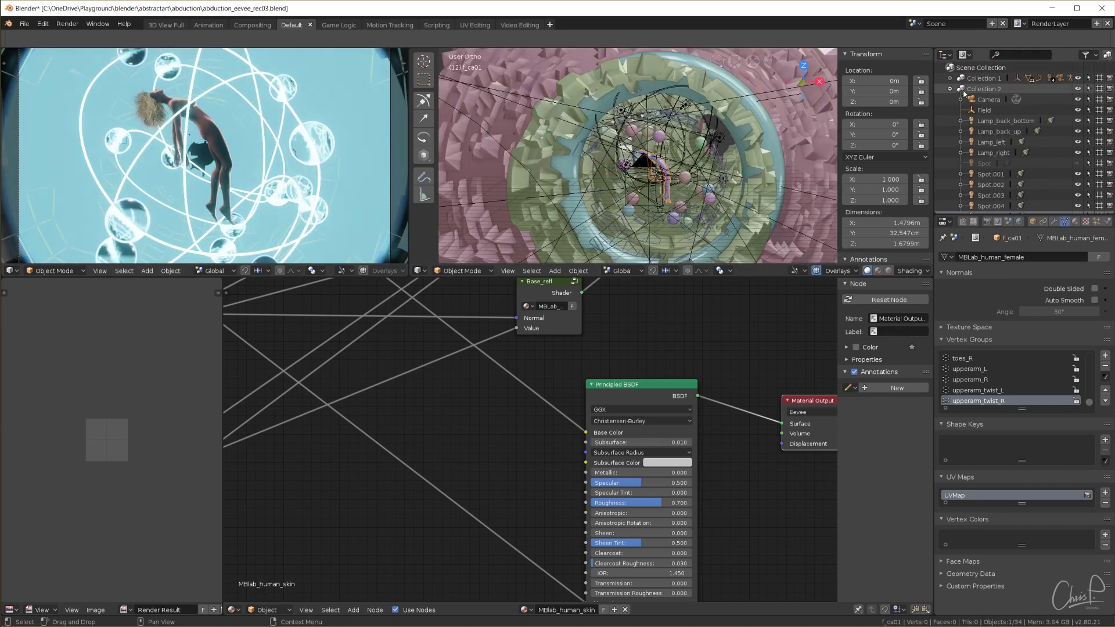
{"action": "left_click", "coordinate": [950, 89]}
{"action": "left_click", "coordinate": [1078, 78]}
{"action": "left_click", "coordinate": [950, 88]}
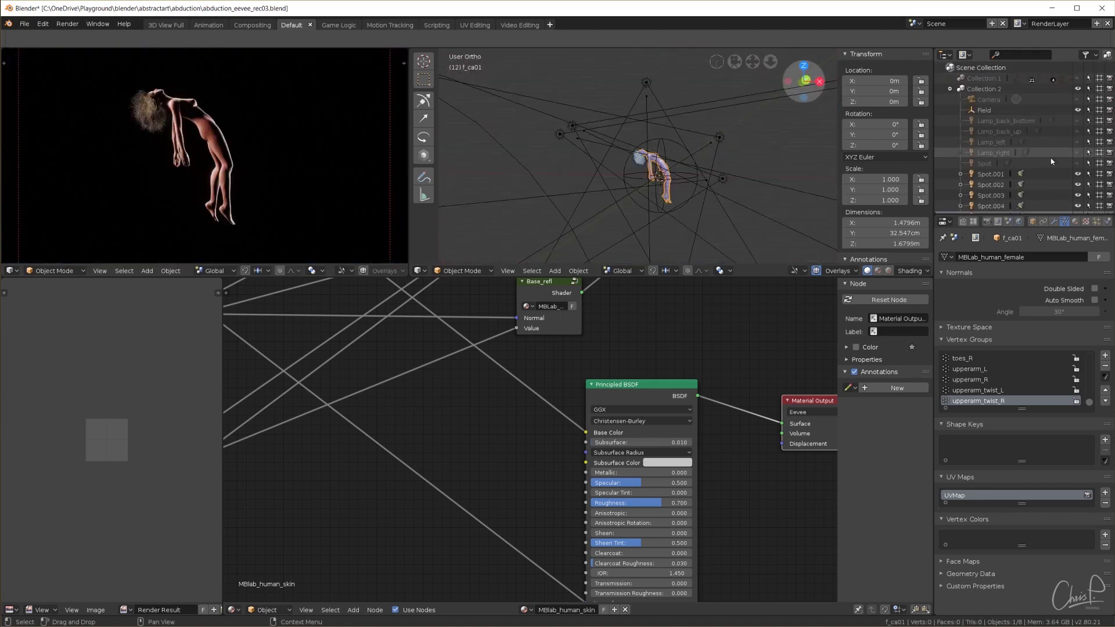
Show Collection 1 again with Cylinder, Cylinder.001, Icosphere and Roundcube.001 hidden, and turn Cylinder.002 on.
{"action": "scroll", "coordinate": [1050, 158], "scroll_direction": "down", "scroll_amount": 3}
{"action": "scroll", "coordinate": [1051, 161], "scroll_direction": "up", "scroll_amount": 3}
{"action": "left_click", "coordinate": [1077, 78]}
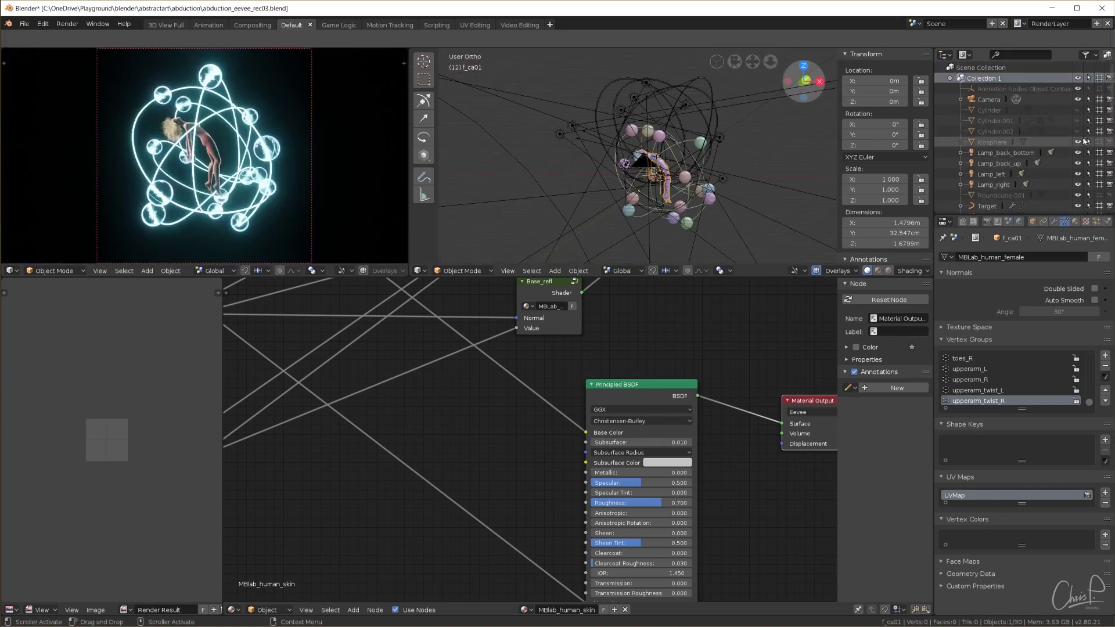
{"action": "left_click", "coordinate": [1078, 132]}
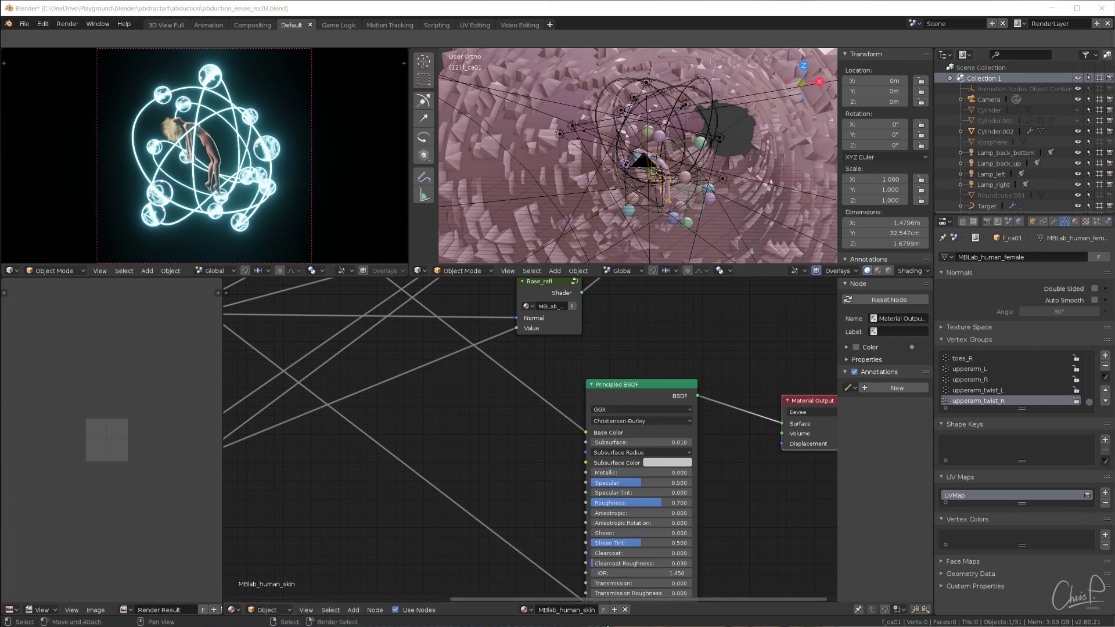
Select Cylinder.002, delete the Transparent BSDF from its outer tube.001 material, and move the Emission node up into its place.
{"action": "scroll", "coordinate": [752, 204], "scroll_direction": "down", "scroll_amount": 6}
{"action": "right_click", "coordinate": [710, 205]}
{"action": "middle_click_drag", "start_coordinate": [720, 206], "coordinate": [657, 232]}
{"action": "key", "text": "Home"}
{"action": "scroll", "coordinate": [594, 510], "scroll_direction": "up", "scroll_amount": 8}
{"action": "left_click", "coordinate": [551, 432]}
{"action": "key", "text": "x"}
{"action": "left_click_drag", "start_coordinate": [644, 477], "coordinate": [628, 432]}
Set the Emission strength of the outer tube.001 material to 10.
{"action": "scroll", "coordinate": [395, 384], "scroll_direction": "down", "scroll_amount": 4}
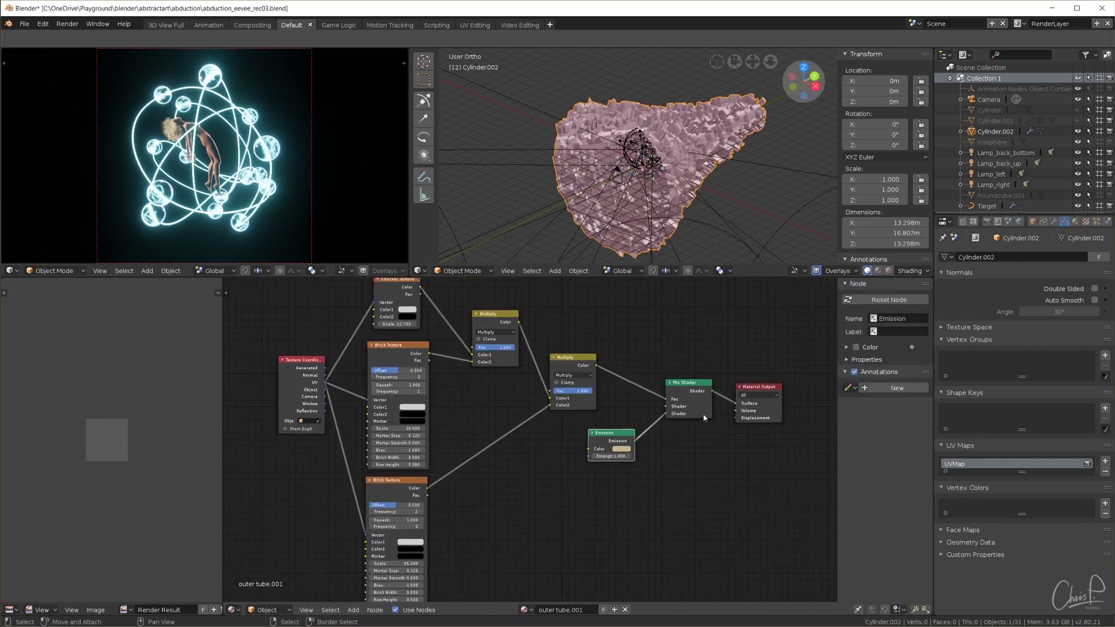
{"action": "key", "text": "Return"}
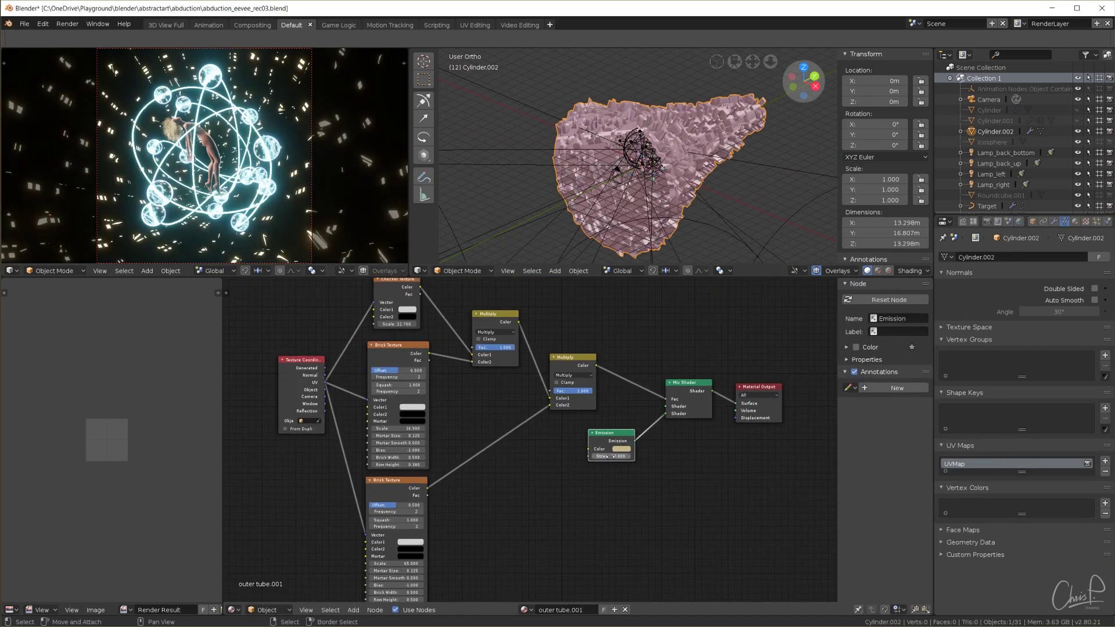
{"action": "scroll", "coordinate": [165, 131], "scroll_direction": "up", "scroll_amount": 2}
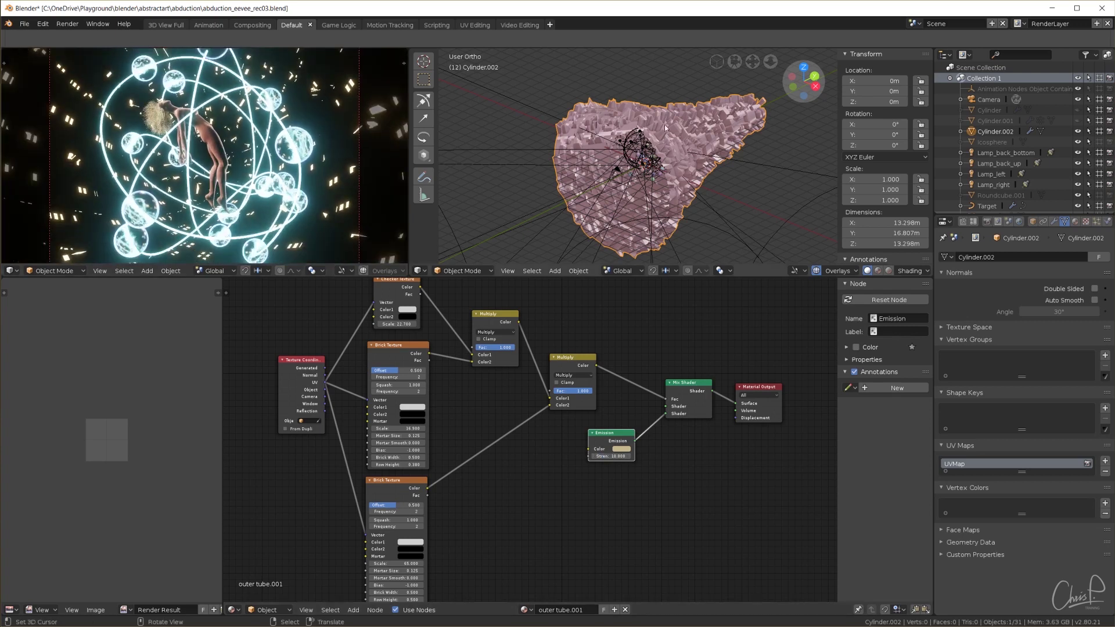
Hide Cylinder.001, then show and select Cylinder to bring up its outer tube material.
{"action": "middle_click_drag", "start_coordinate": [691, 125], "coordinate": [653, 129]}
{"action": "scroll", "coordinate": [608, 167], "scroll_direction": "up", "scroll_amount": 2}
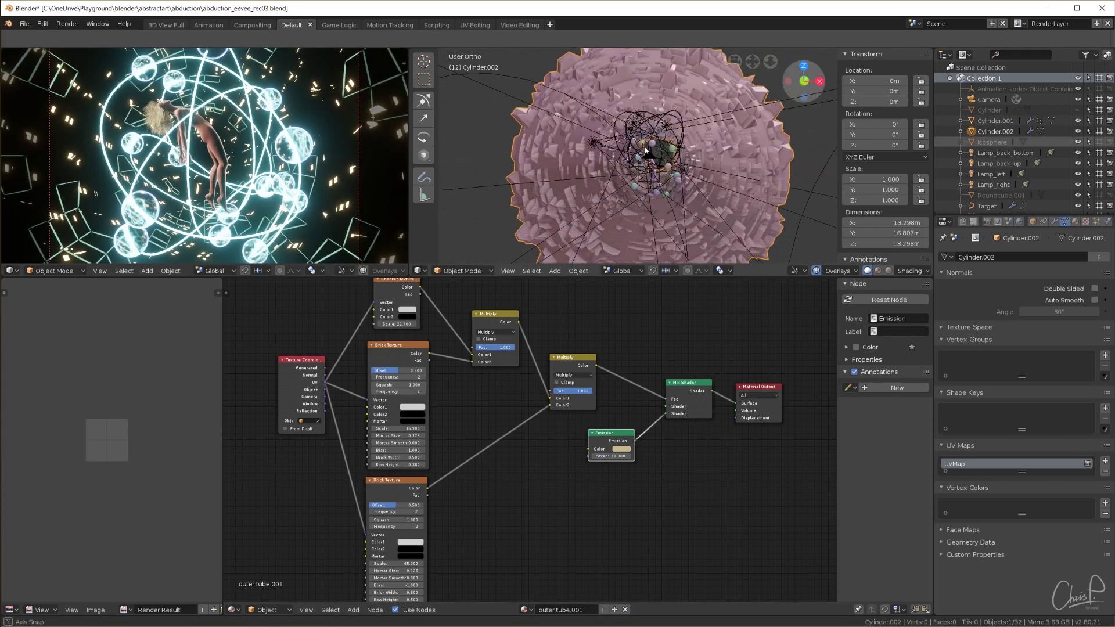
{"action": "left_click", "coordinate": [1078, 120]}
{"action": "left_click", "coordinate": [1078, 110]}
{"action": "left_click", "coordinate": [994, 110]}
{"action": "left_click_drag", "start_coordinate": [607, 417], "coordinate": [610, 425]}
{"action": "scroll", "coordinate": [665, 186], "scroll_direction": "up", "scroll_amount": 3}
{"action": "middle_click_drag", "start_coordinate": [664, 186], "coordinate": [746, 215]}
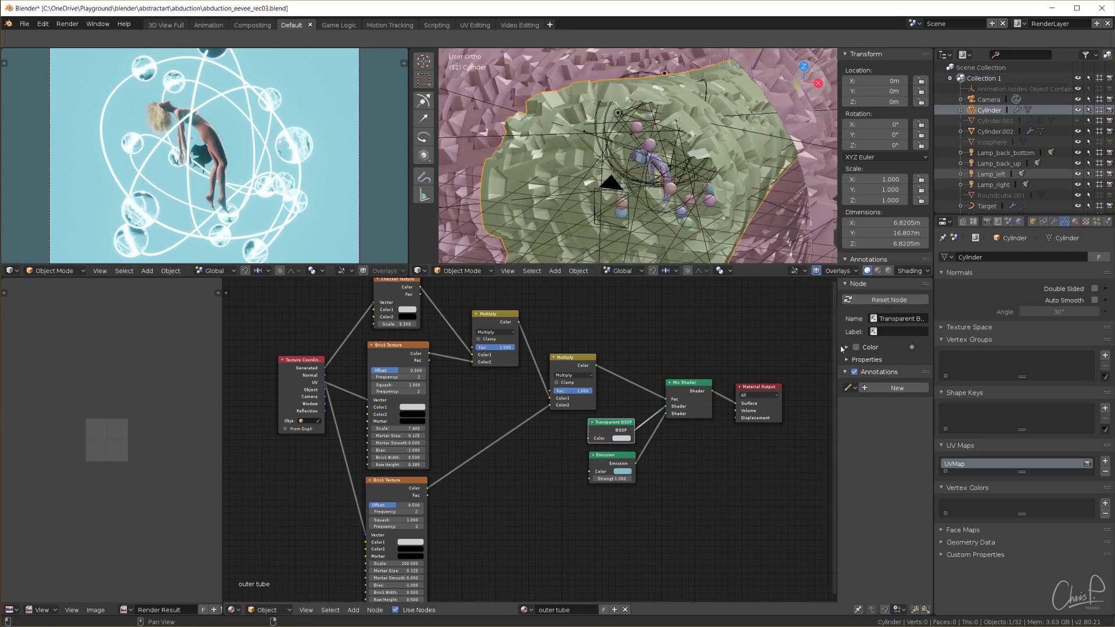
Set the Blend Mode of the outer tube material to Alpha Blend.
{"action": "left_click", "coordinate": [1075, 221]}
{"action": "left_click", "coordinate": [1047, 431]}
{"action": "left_click", "coordinate": [1051, 362]}
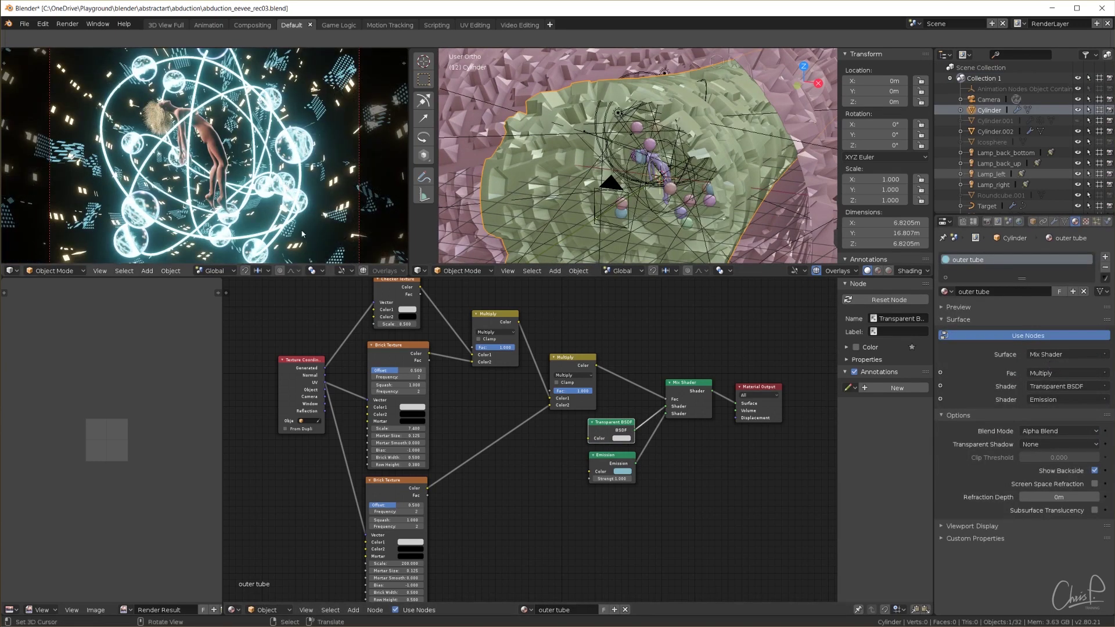
Show and select Cylinder.001, and check its modifiers and the Emission node of its inner tube material.
{"action": "middle_click_drag", "start_coordinate": [590, 166], "coordinate": [516, 126]}
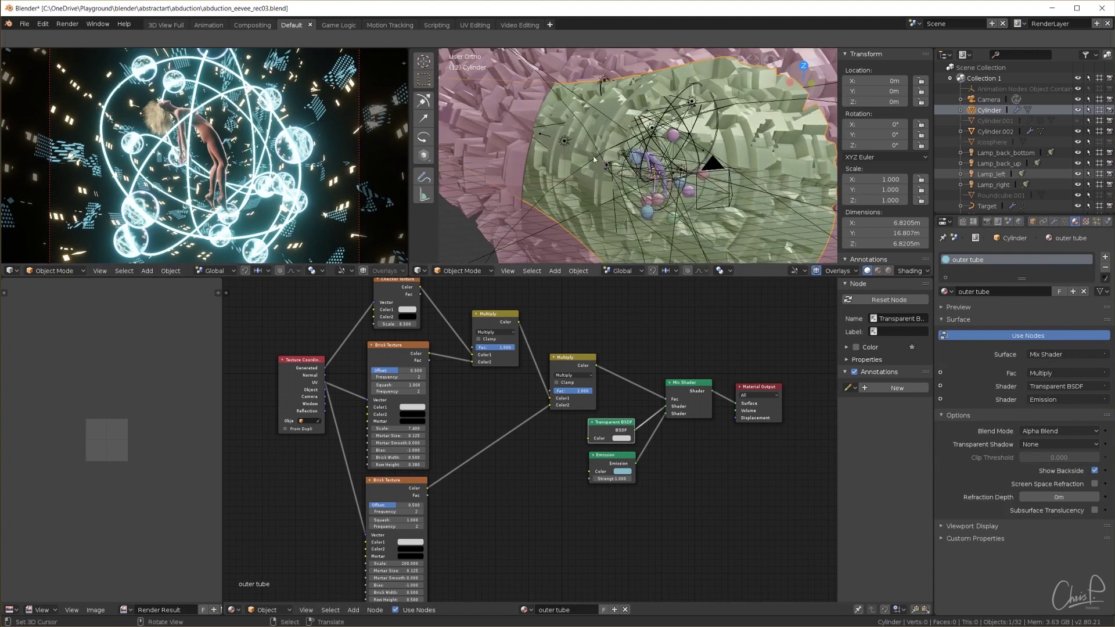
{"action": "middle_click_drag", "start_coordinate": [614, 162], "coordinate": [578, 166]}
{"action": "left_click", "coordinate": [1079, 120]}
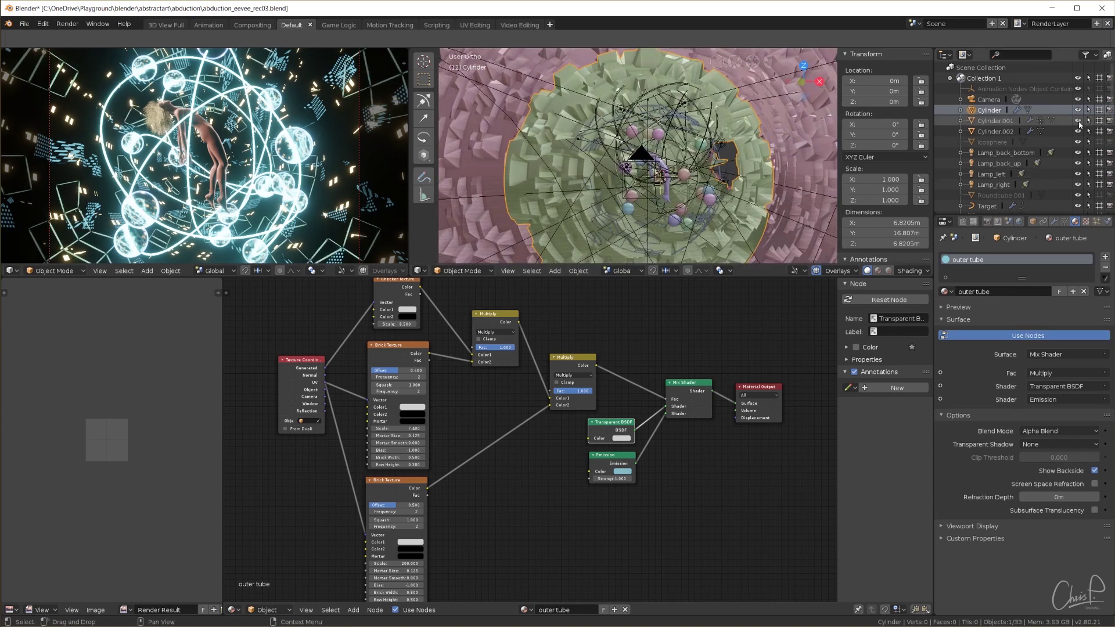
{"action": "left_click", "coordinate": [995, 121]}
{"action": "left_click", "coordinate": [1054, 221]}
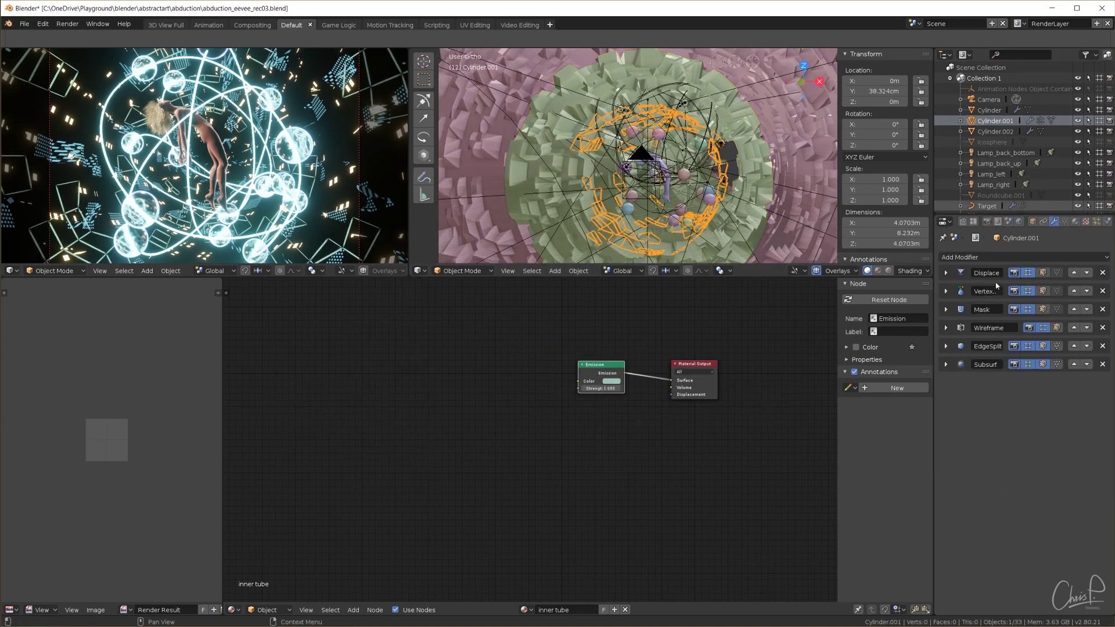
{"action": "key", "text": "Home"}
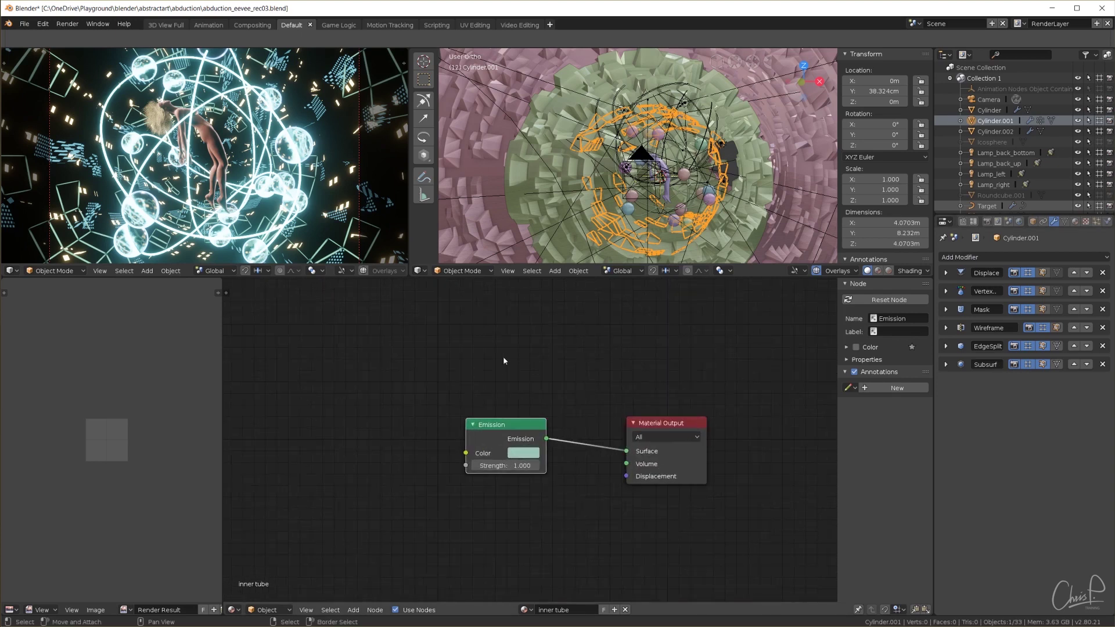
{"action": "key", "text": "Home"}
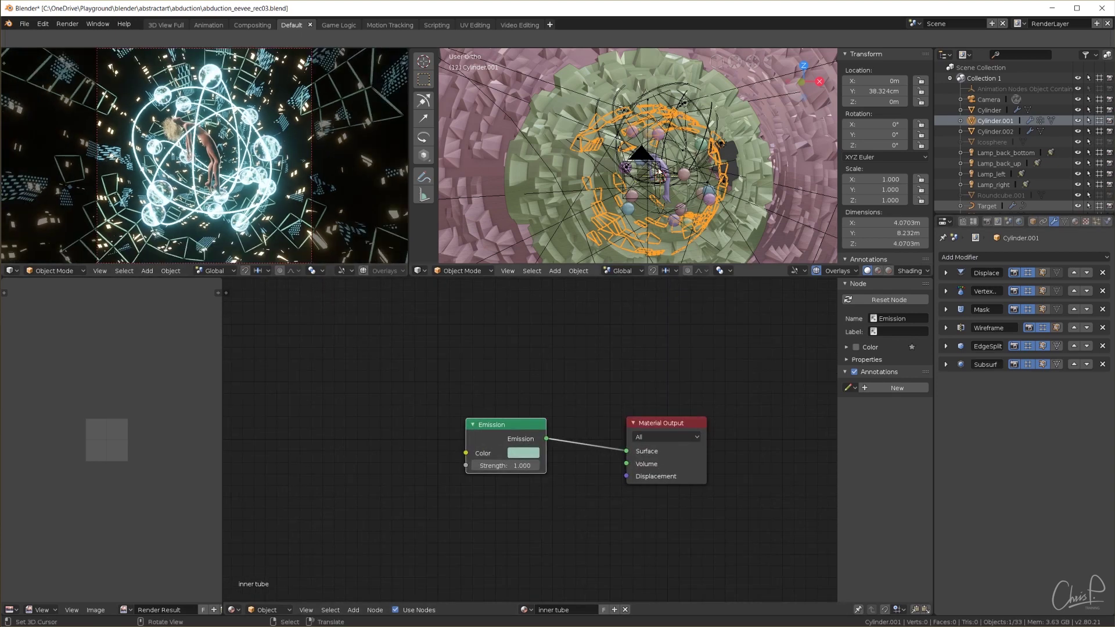
Show and select the Torus ring, and bring its whole donut material node tree into view.
{"action": "scroll", "coordinate": [1034, 174], "scroll_direction": "down", "scroll_amount": 3}
{"action": "left_click", "coordinate": [1078, 166]}
{"action": "scroll", "coordinate": [321, 181], "scroll_direction": "down", "scroll_amount": 1}
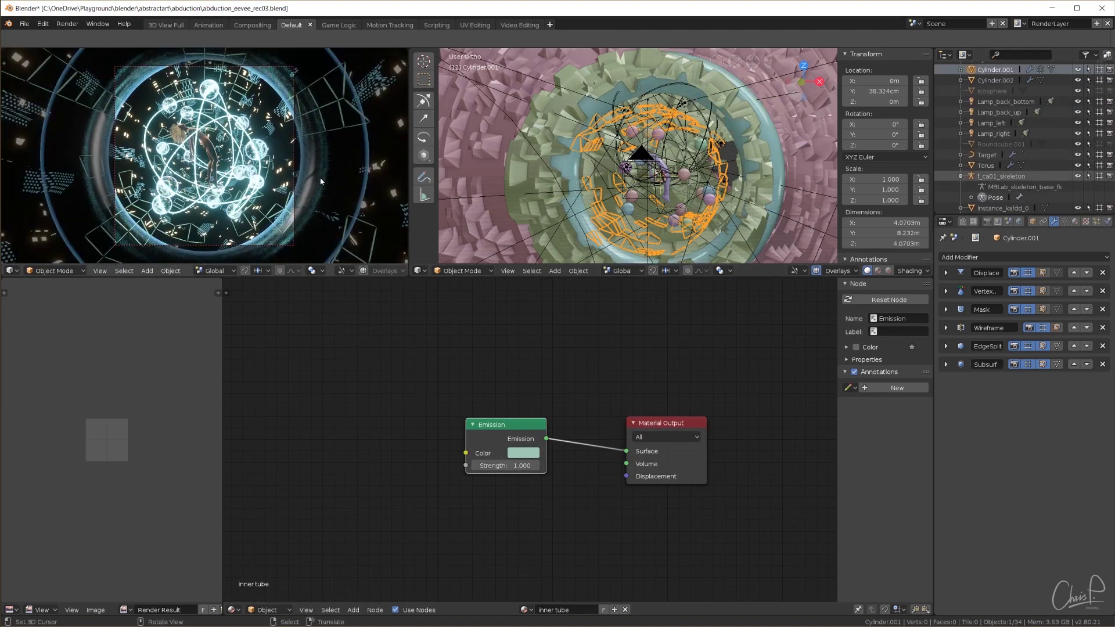
{"action": "middle_click_drag", "start_coordinate": [581, 174], "coordinate": [560, 119]}
{"action": "left_click", "coordinate": [556, 82]}
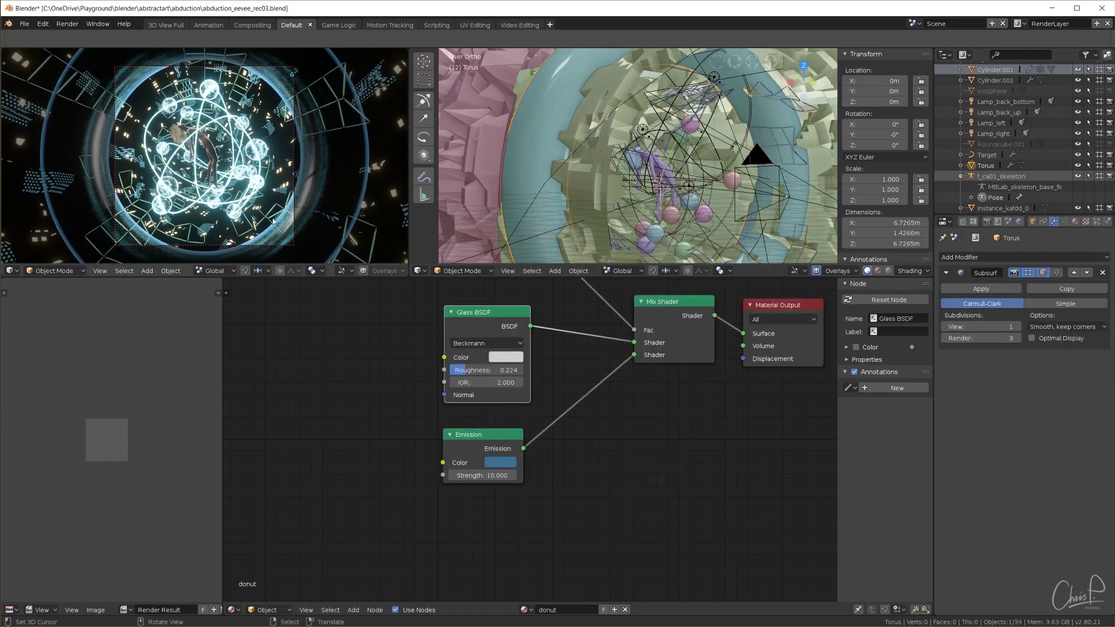
{"action": "key", "text": "Home"}
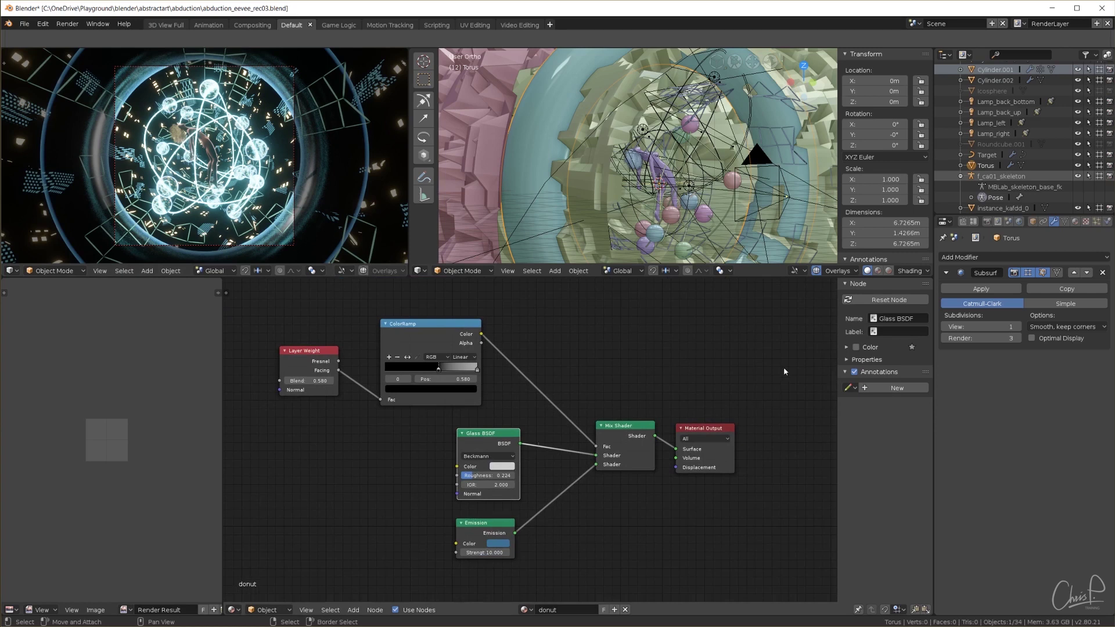
Enable Depth of Field in the Eevee render settings.
{"action": "left_click", "coordinate": [987, 222]}
{"action": "left_click", "coordinate": [951, 479]}
{"action": "left_click", "coordinate": [942, 479]}
{"action": "left_click", "coordinate": [942, 479]}
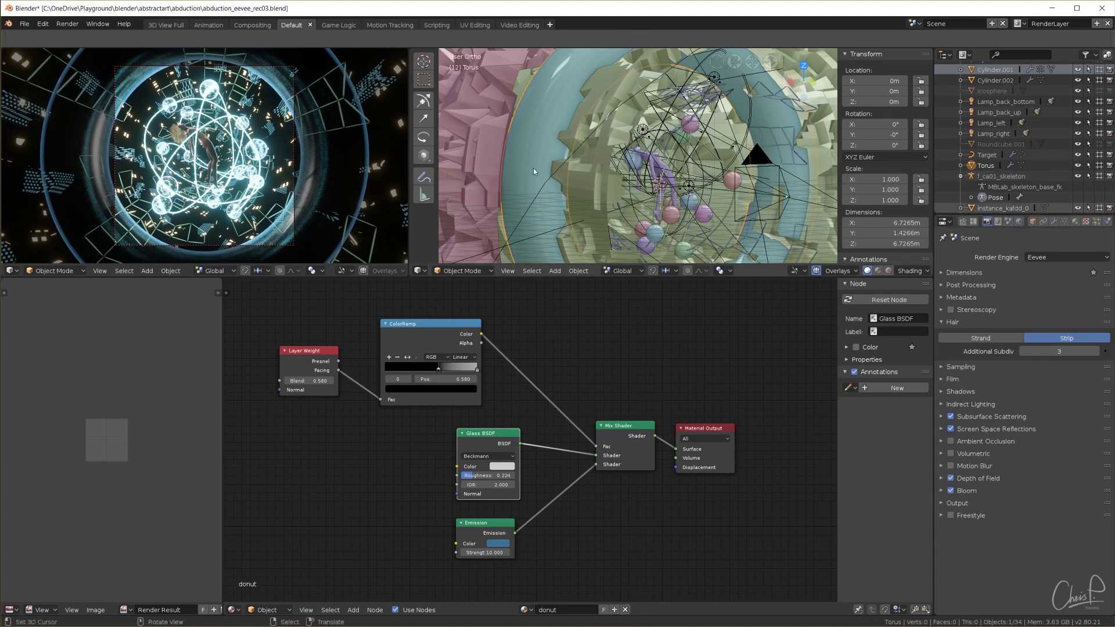
Select the camera and check its Depth of Field focus and aperture settings.
{"action": "middle_click_drag", "start_coordinate": [768, 174], "coordinate": [715, 179]}
{"action": "right_click", "coordinate": [715, 179]}
{"action": "left_click", "coordinate": [1054, 221]}
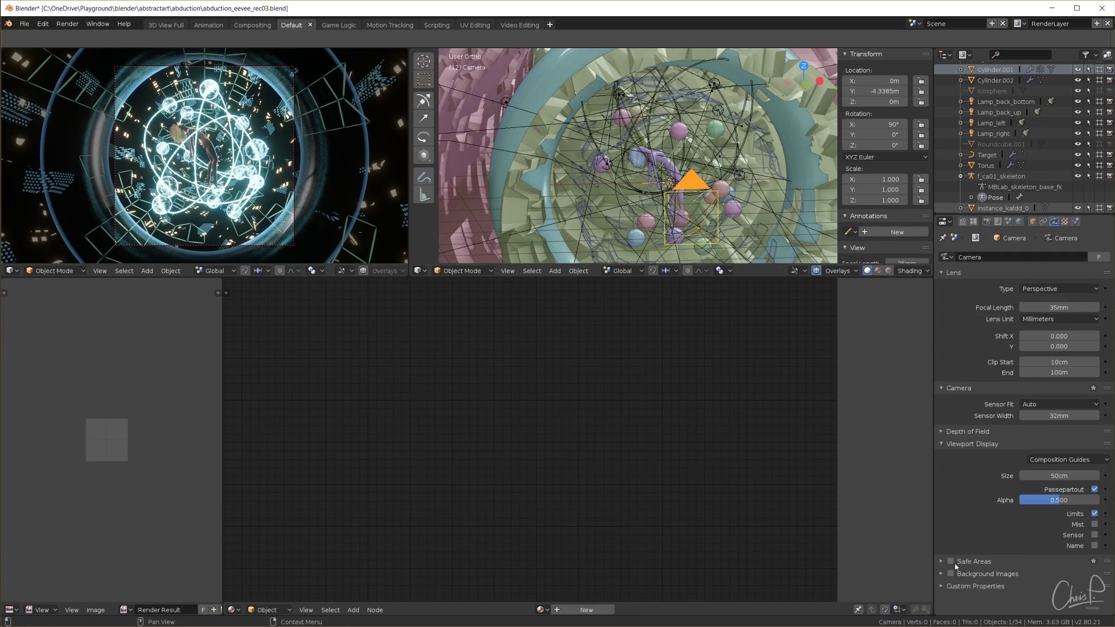
{"action": "left_click", "coordinate": [946, 431]}
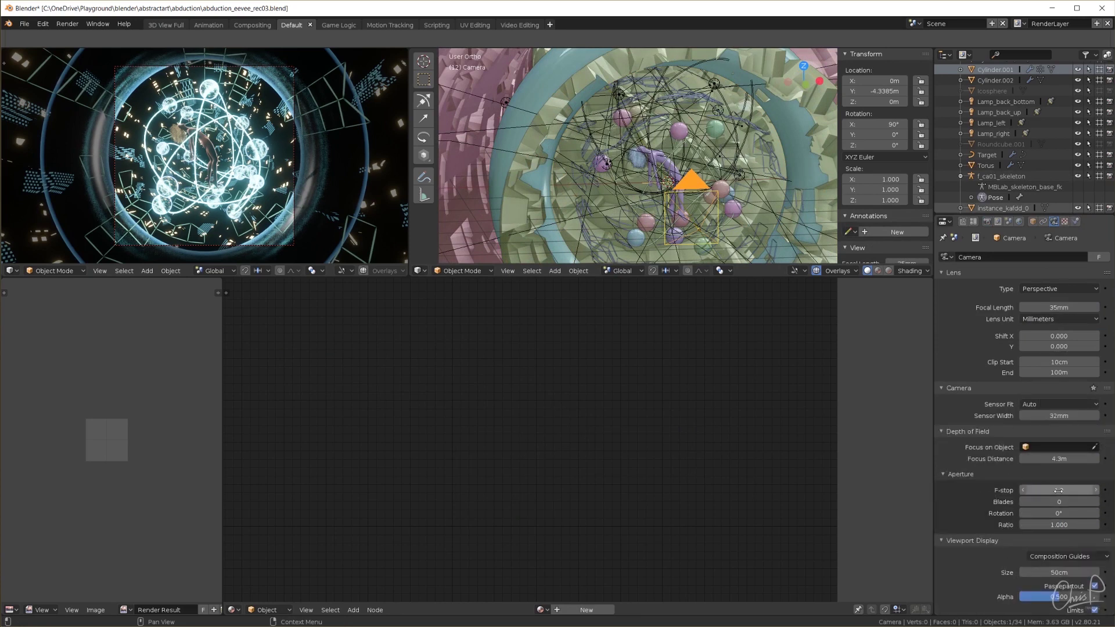
Enlarge the two 3D views by shrinking the node editor and image editor below them.
{"action": "scroll", "coordinate": [278, 174], "scroll_direction": "up", "scroll_amount": 2}
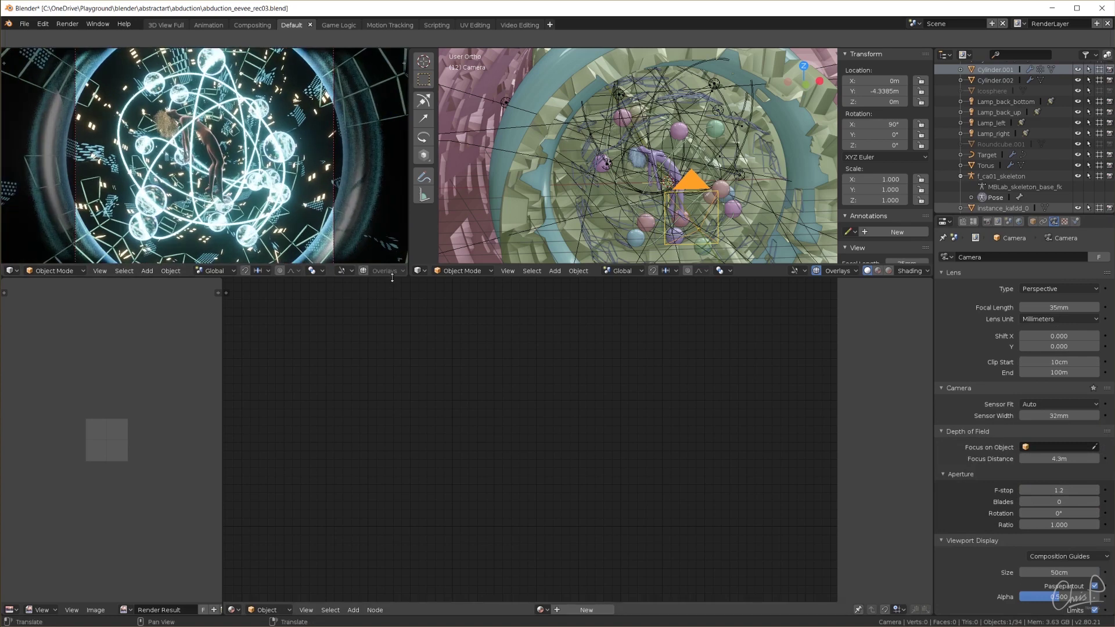
{"action": "left_click_drag", "start_coordinate": [393, 278], "coordinate": [392, 395]}
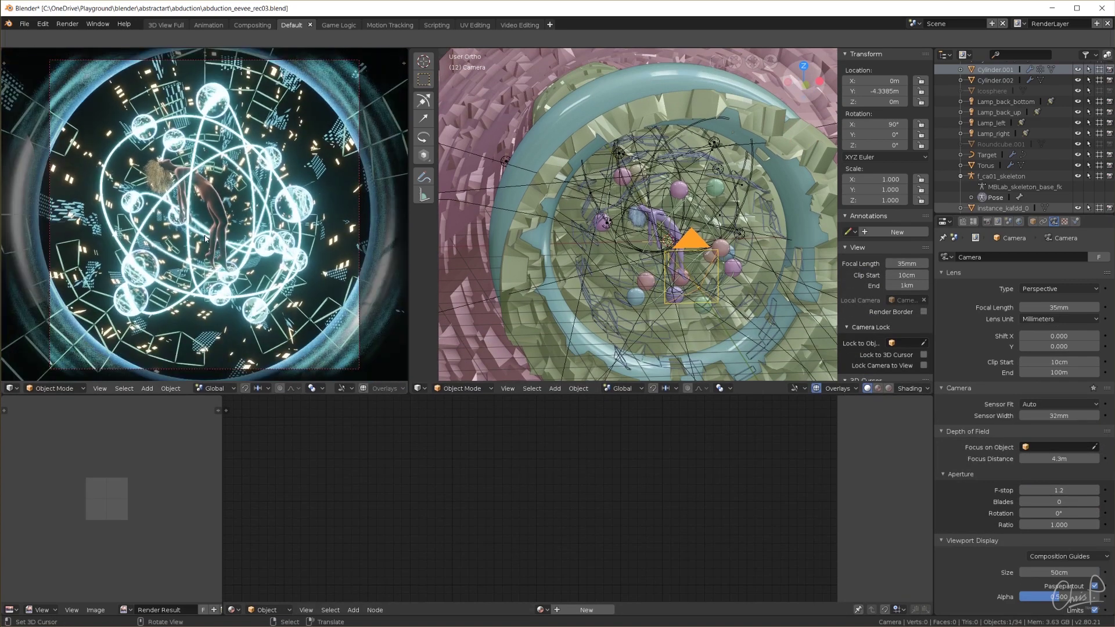